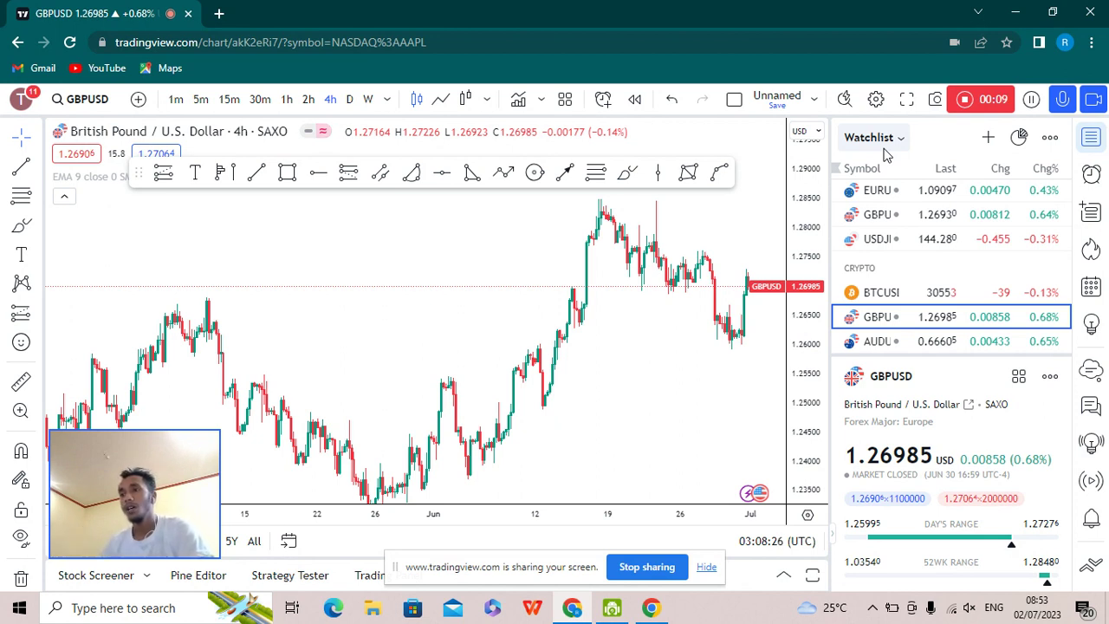
Hide the screen-sharing notice and collapse the watchlist panel to widen the GBPUSD chart
click(706, 567)
scroll(302, 359, up, 5)
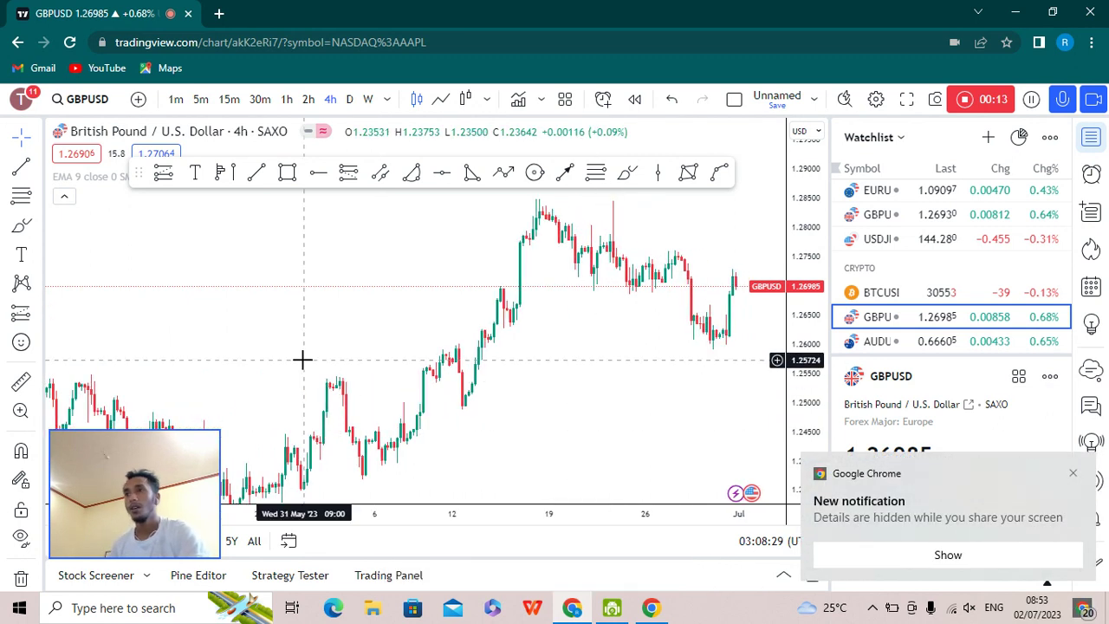
scroll(543, 354, down, 4)
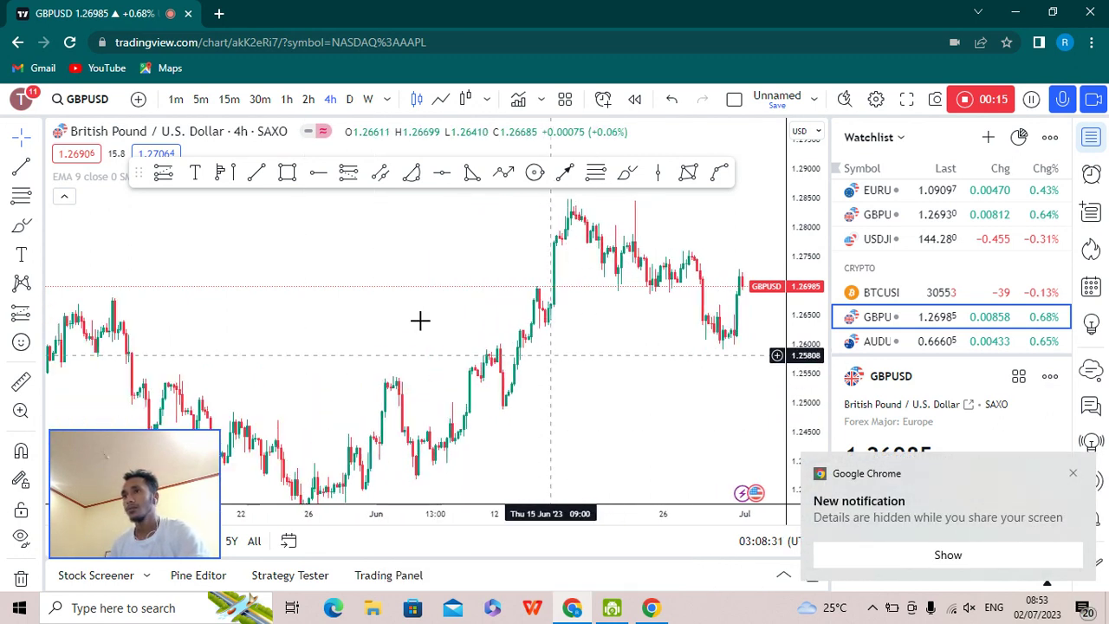
drag(435, 290, 485, 279)
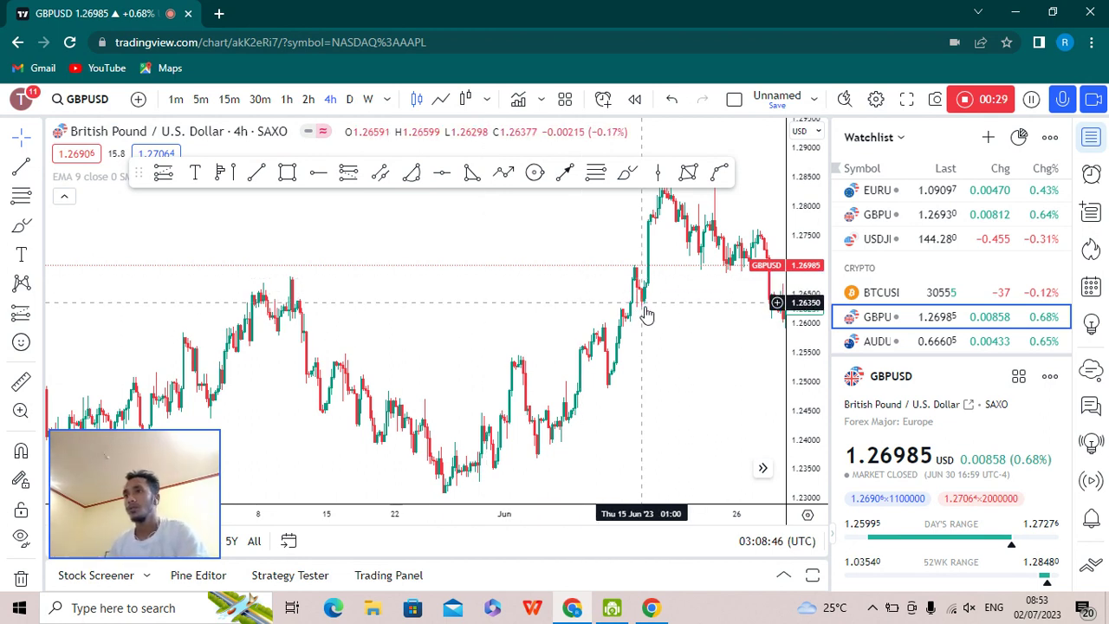
scroll(604, 309, right, 1)
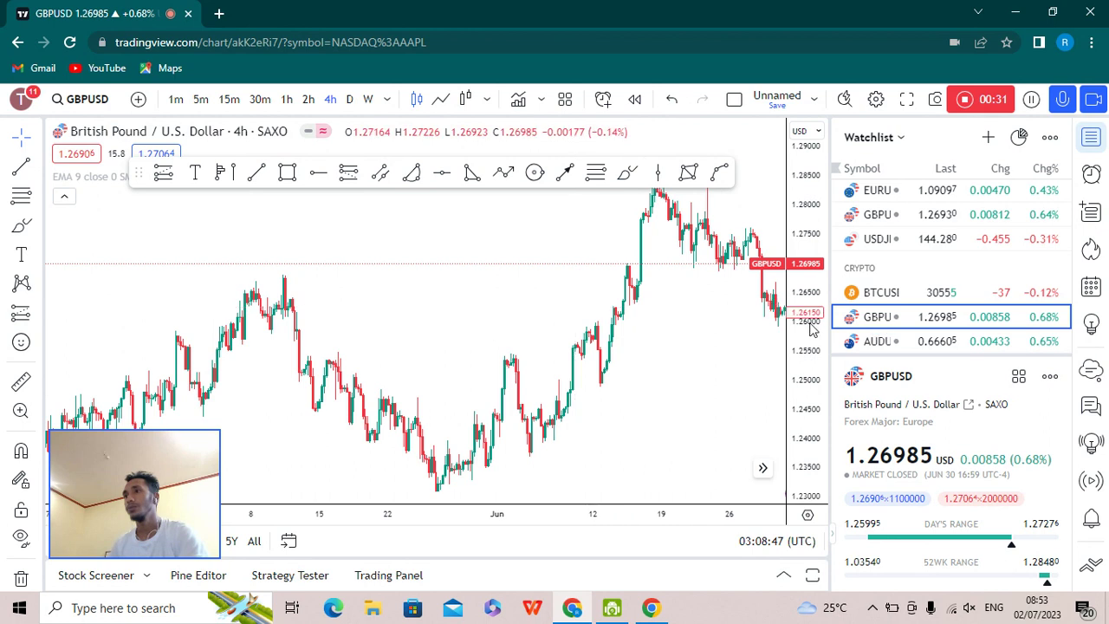
drag(830, 322, 1089, 331)
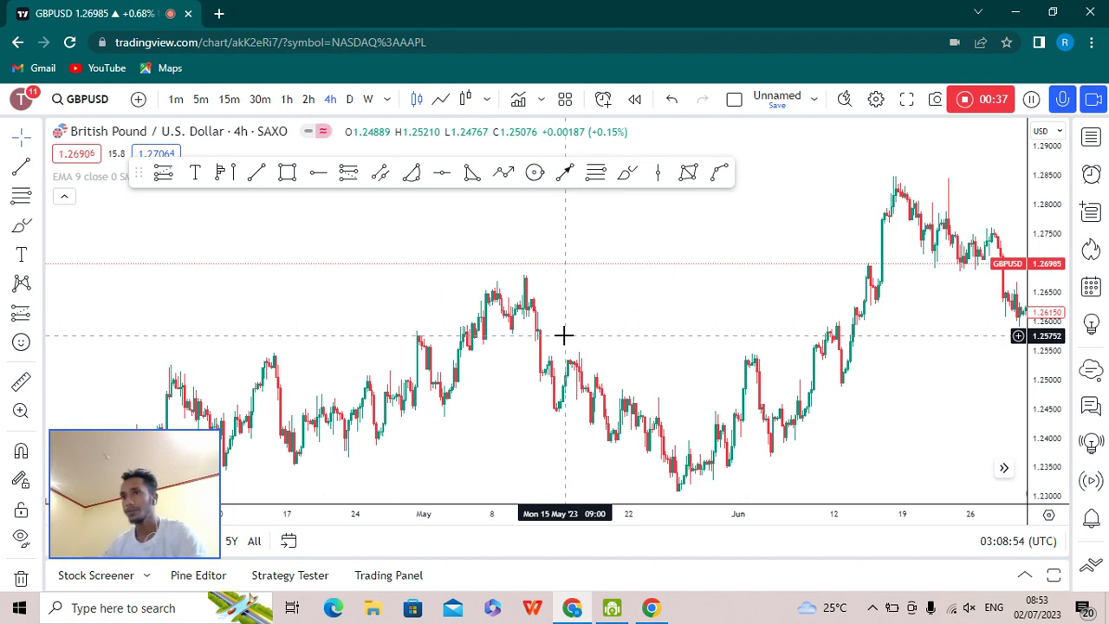
Draw an upper trend line from the December 2022 high at about 1.24 over the June 2023 high, ending at about 1.30
drag(1044, 260, 555, 305)
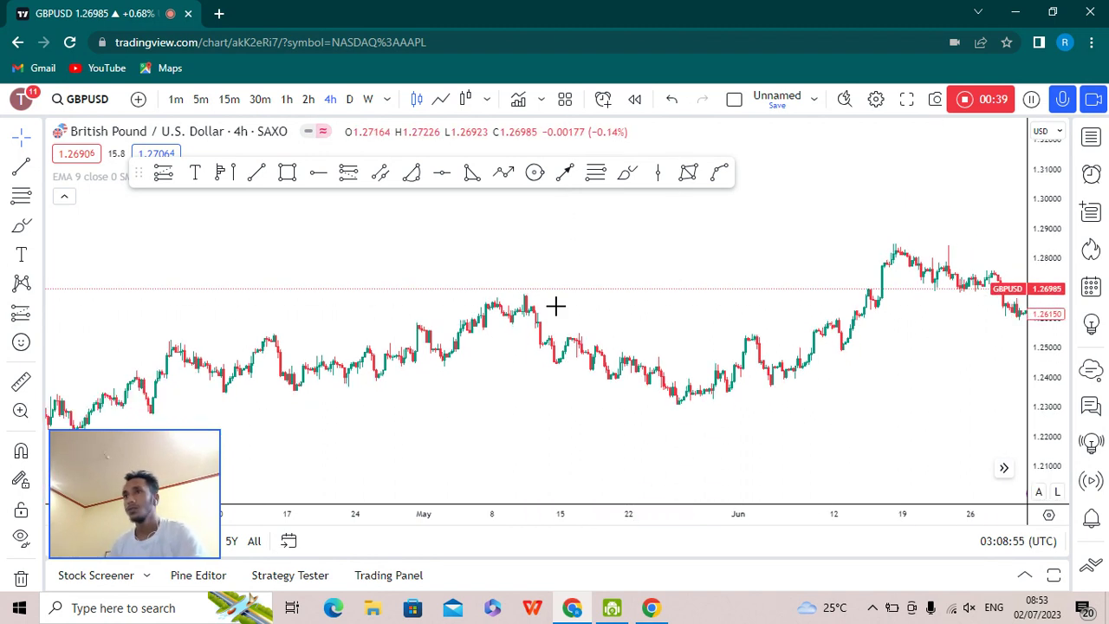
scroll(510, 322, down, 4)
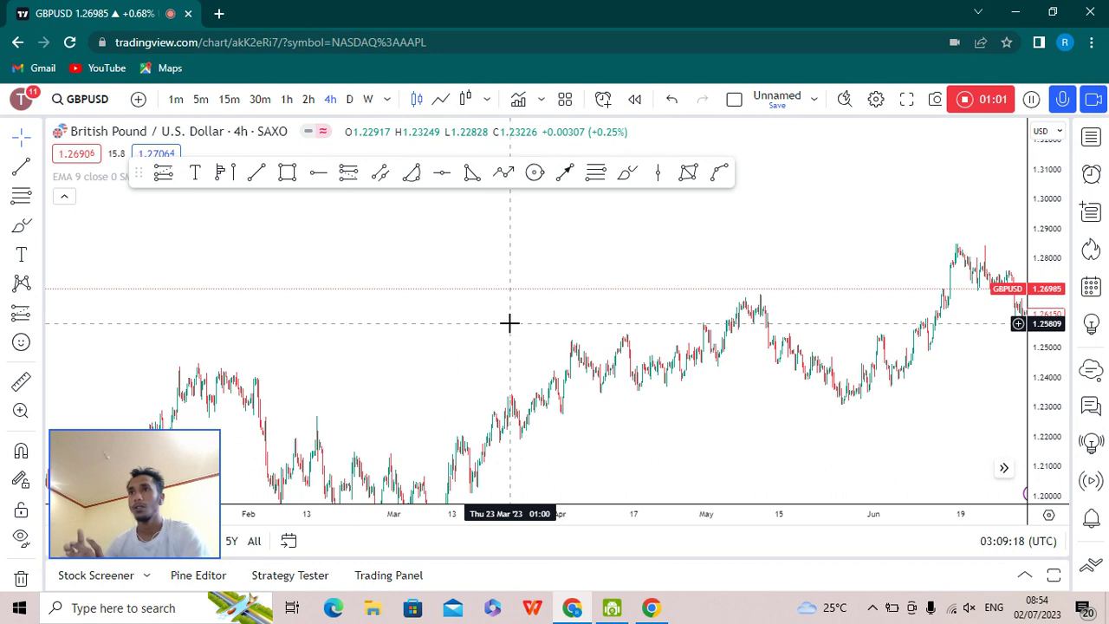
scroll(405, 328, up, 2)
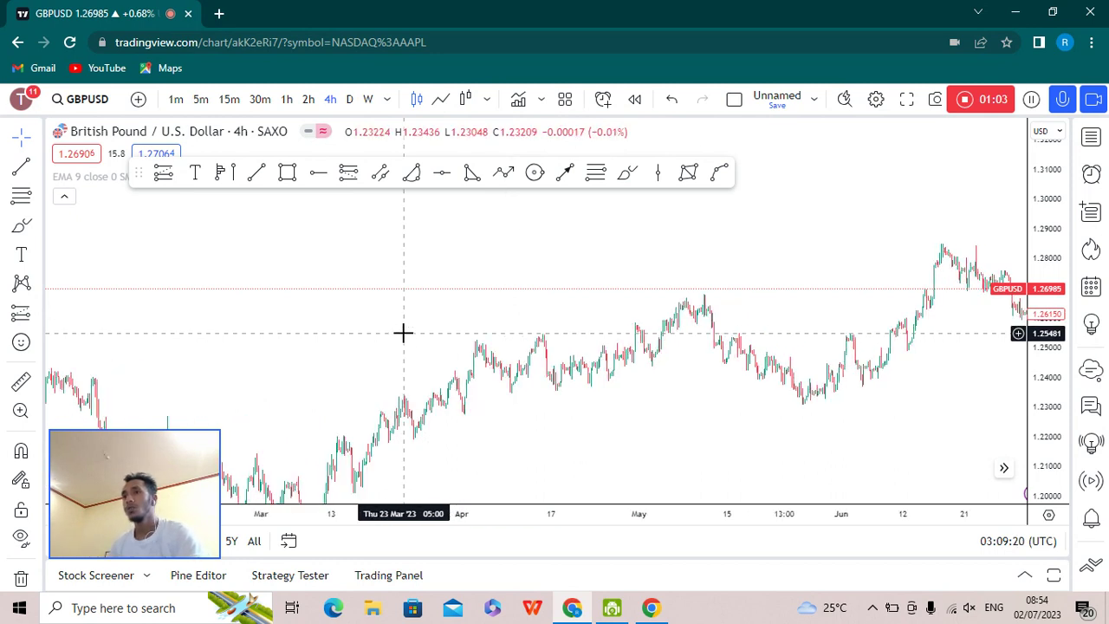
scroll(612, 298, down, 3)
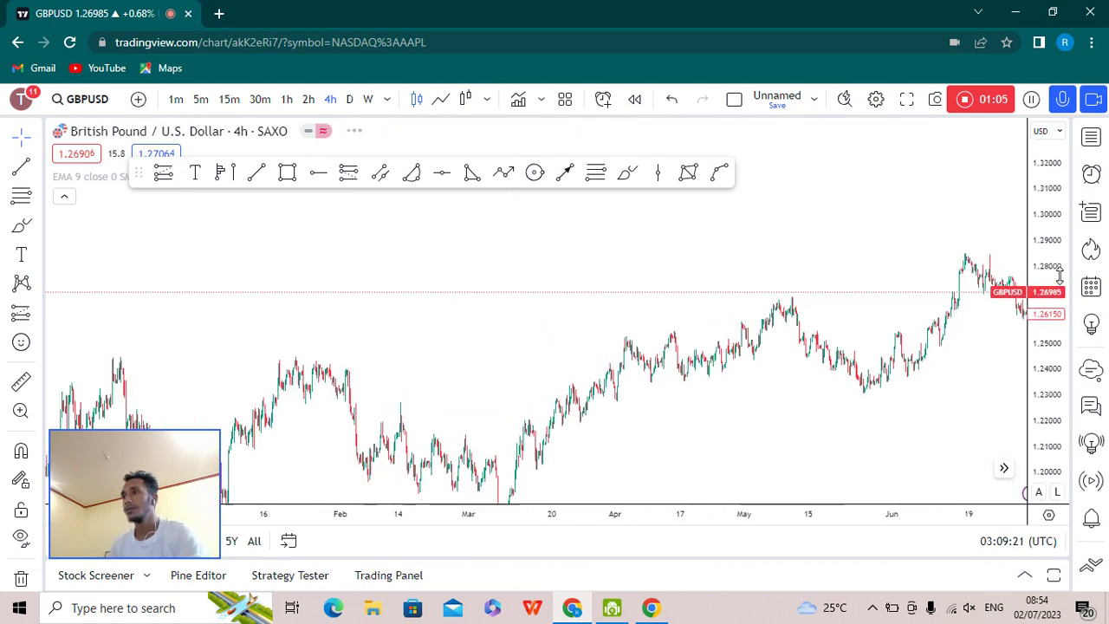
scroll(823, 272, down, 2)
drag(824, 272, 537, 248)
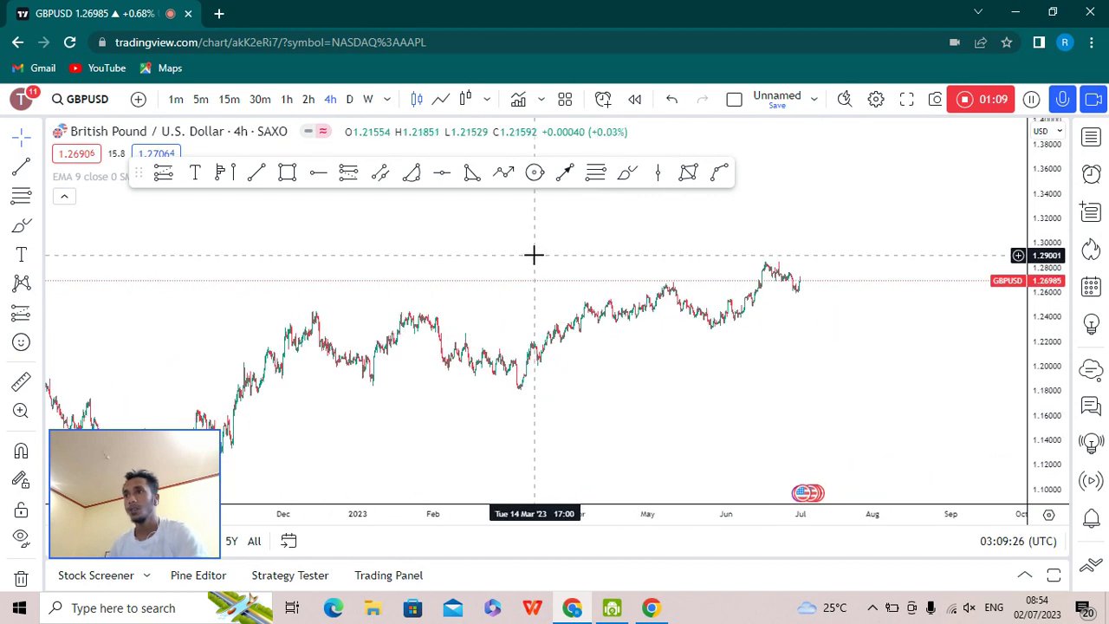
drag(204, 265, 249, 257)
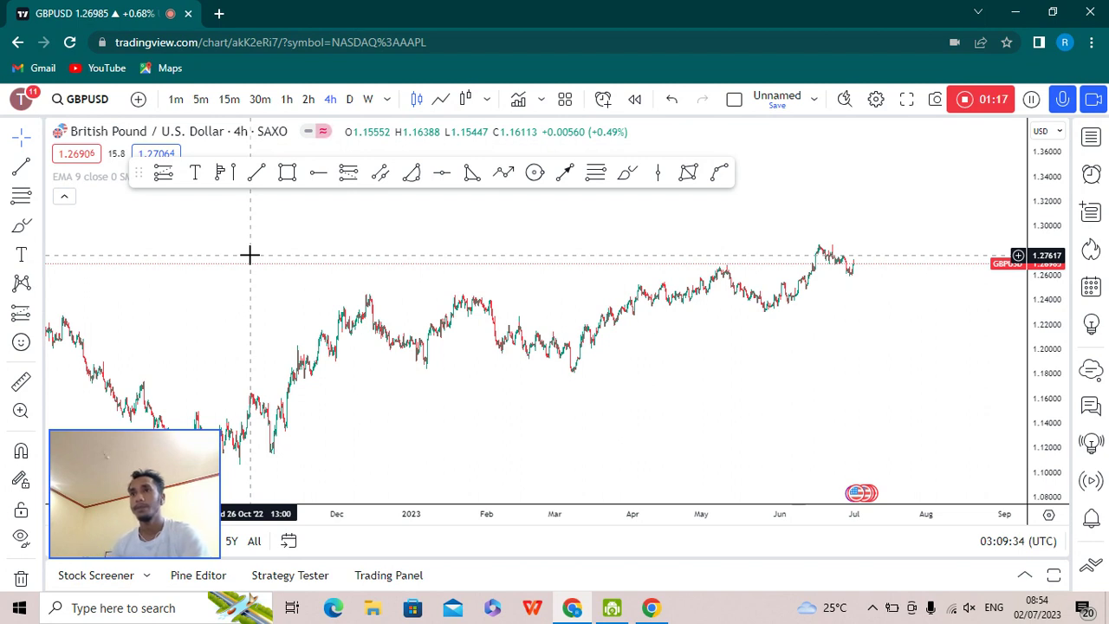
click(260, 171)
click(355, 297)
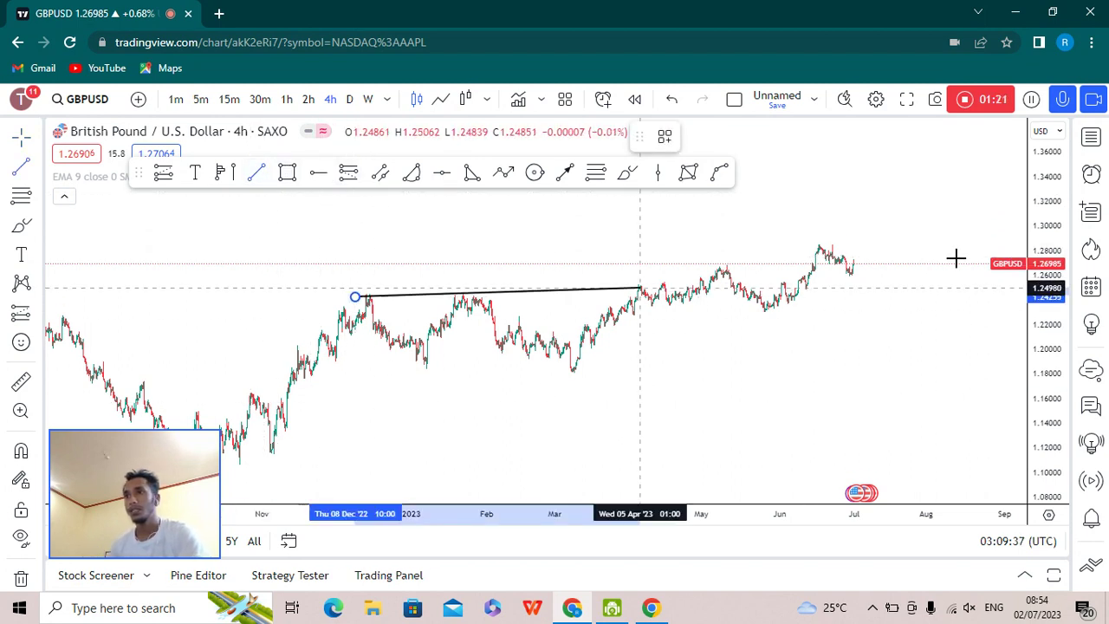
click(1010, 223)
Try a second trend line from the January 2023 high at about 1.241 to about 1.286 and delete it
scroll(495, 255, up, 3)
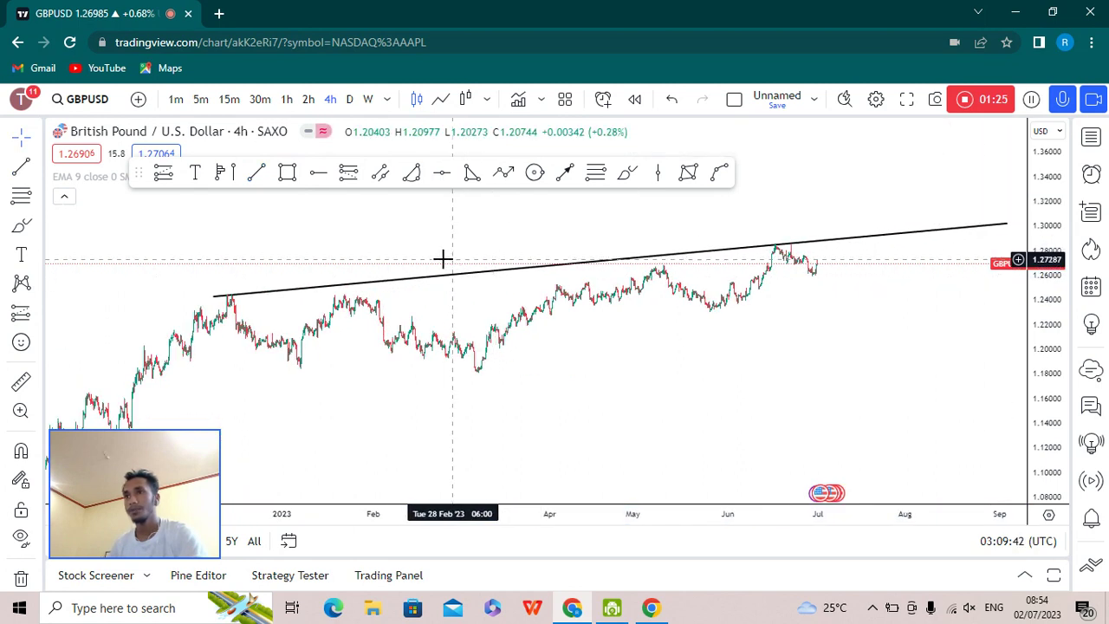
scroll(498, 237, left, 1)
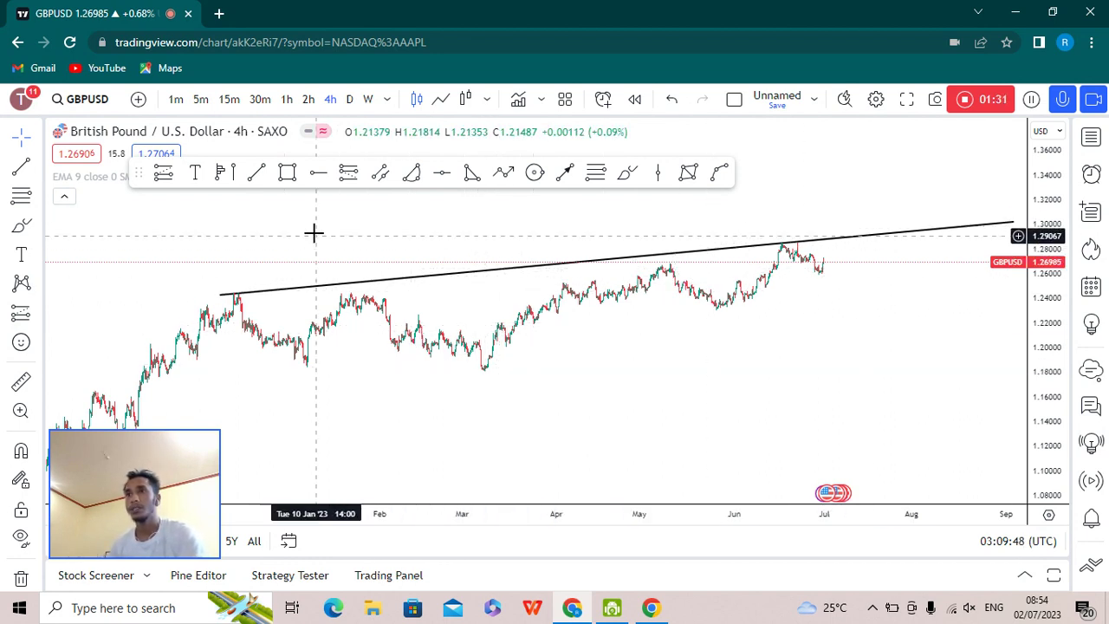
click(260, 175)
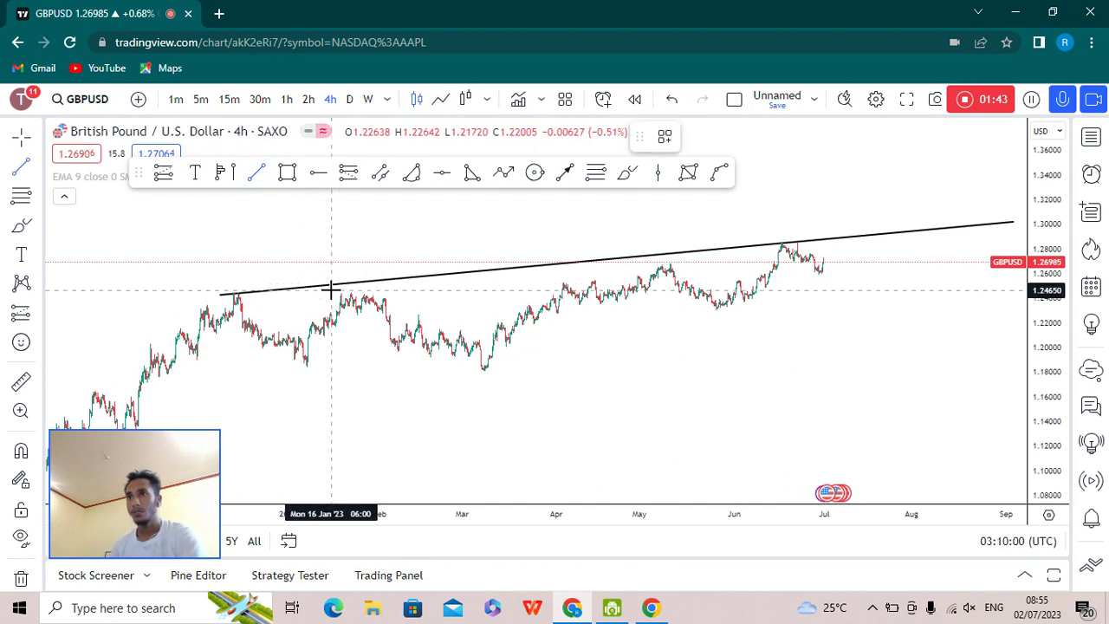
click(913, 243)
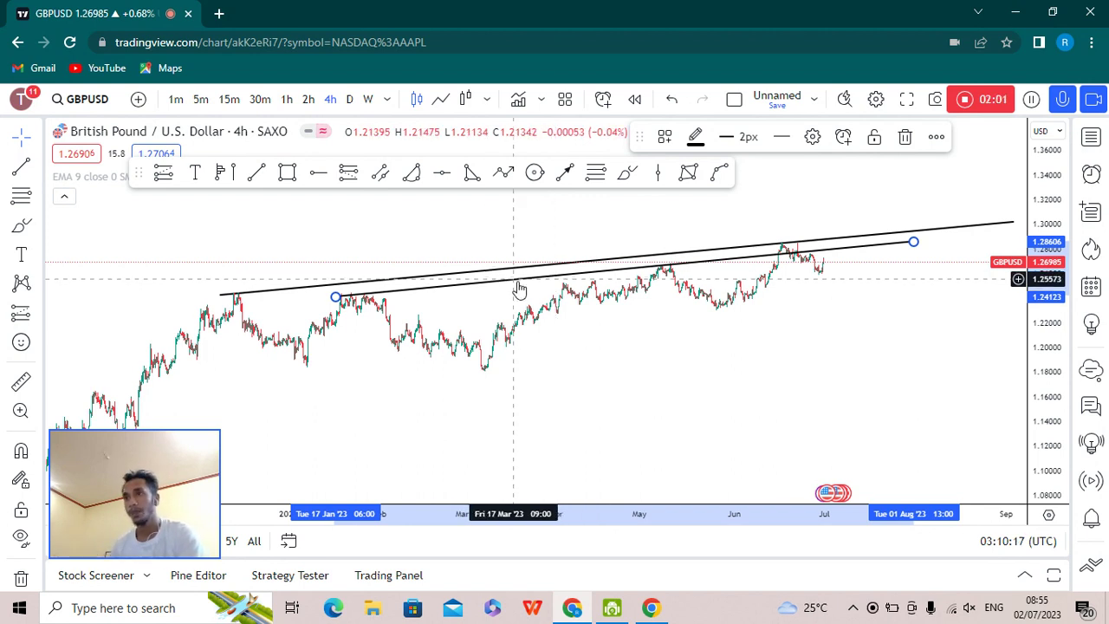
click(905, 136)
Draw a lower trend line from the March 2023 low at about 1.183 under the price, ending at about 1.290 in early September 2023
scroll(619, 375, down, 1)
scroll(619, 375, down, 2)
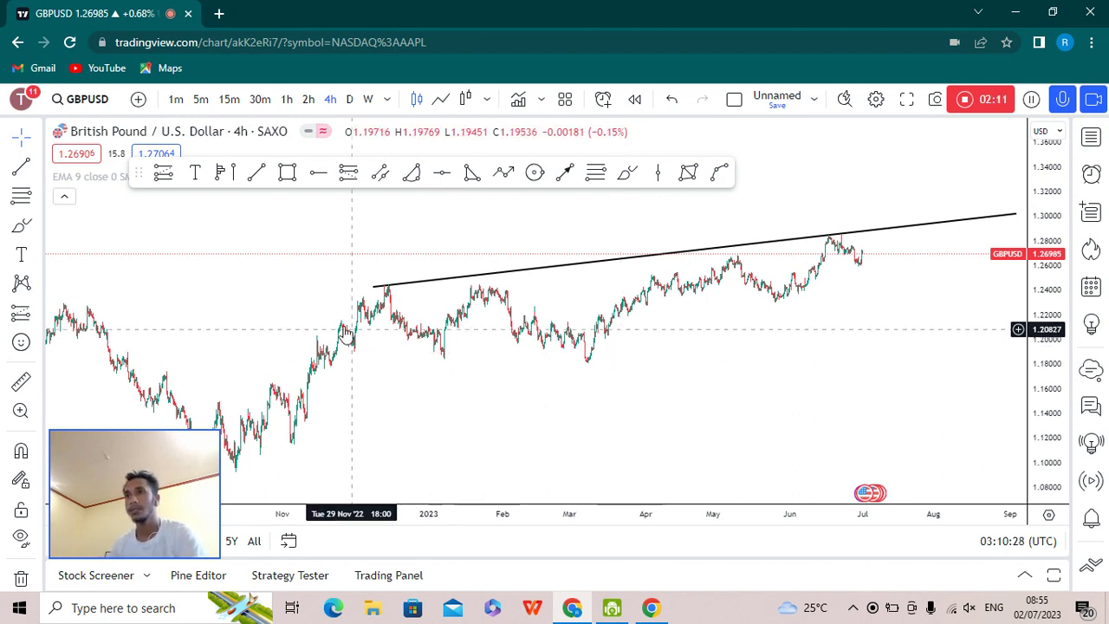
key(alt+t)
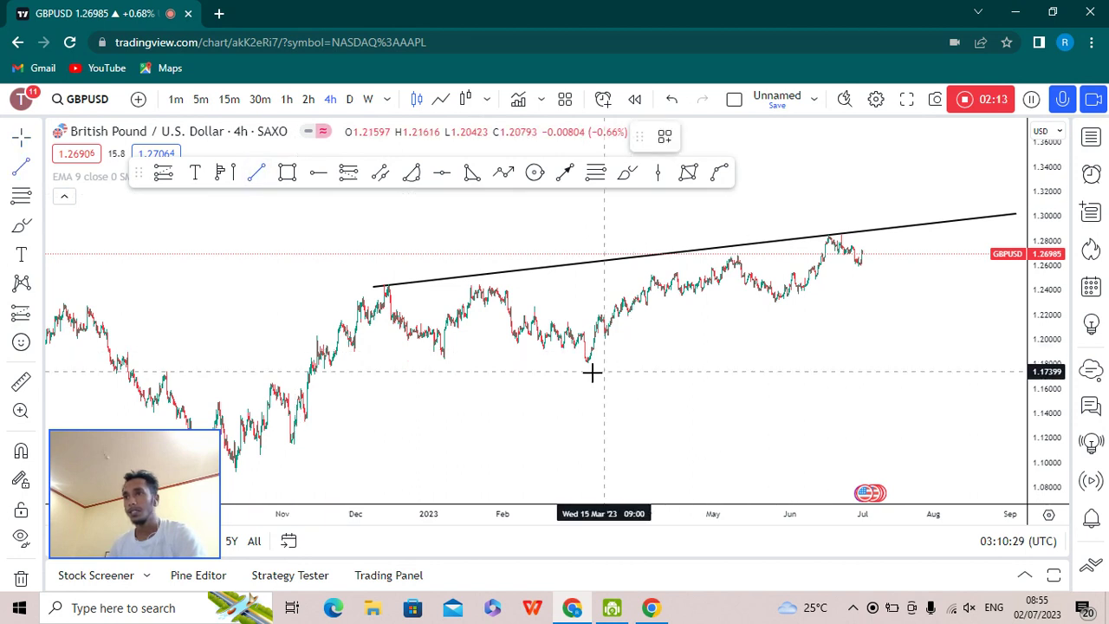
click(590, 359)
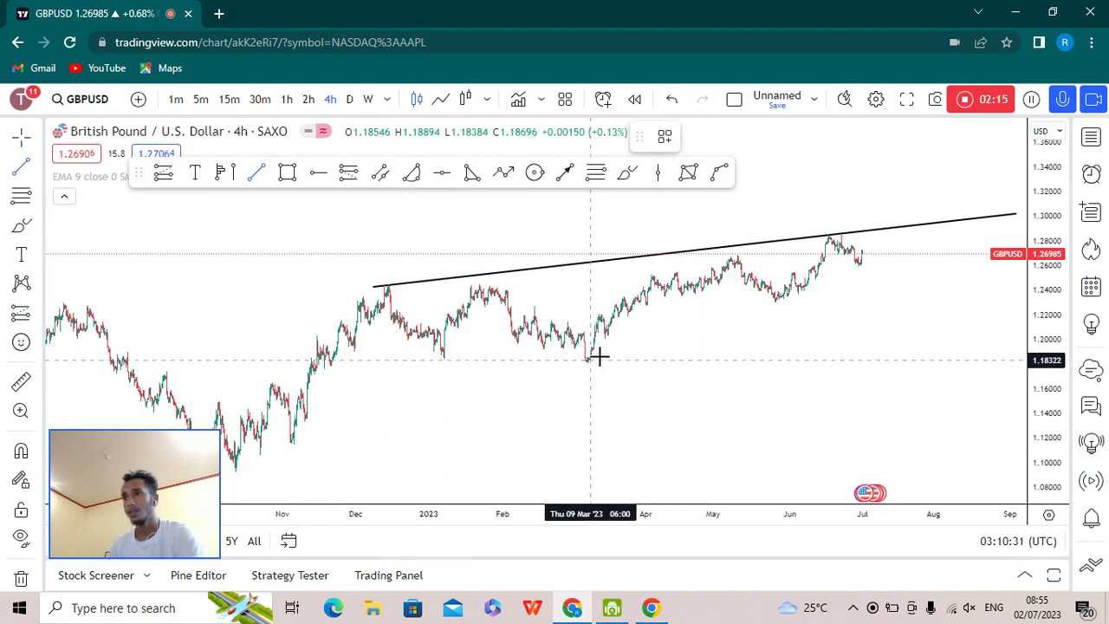
click(807, 290)
drag(971, 253, 1010, 228)
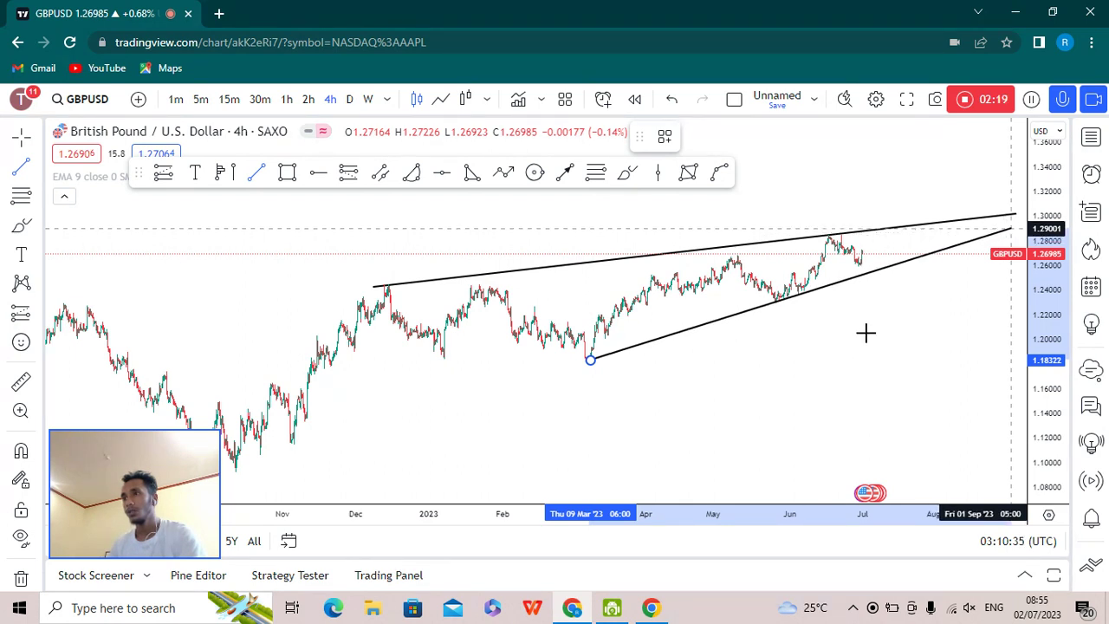
click(763, 401)
Extend the lower trend line's start point back to the October 2022 low at about 1.100
scroll(777, 405, down, 1)
scroll(737, 408, down, 2)
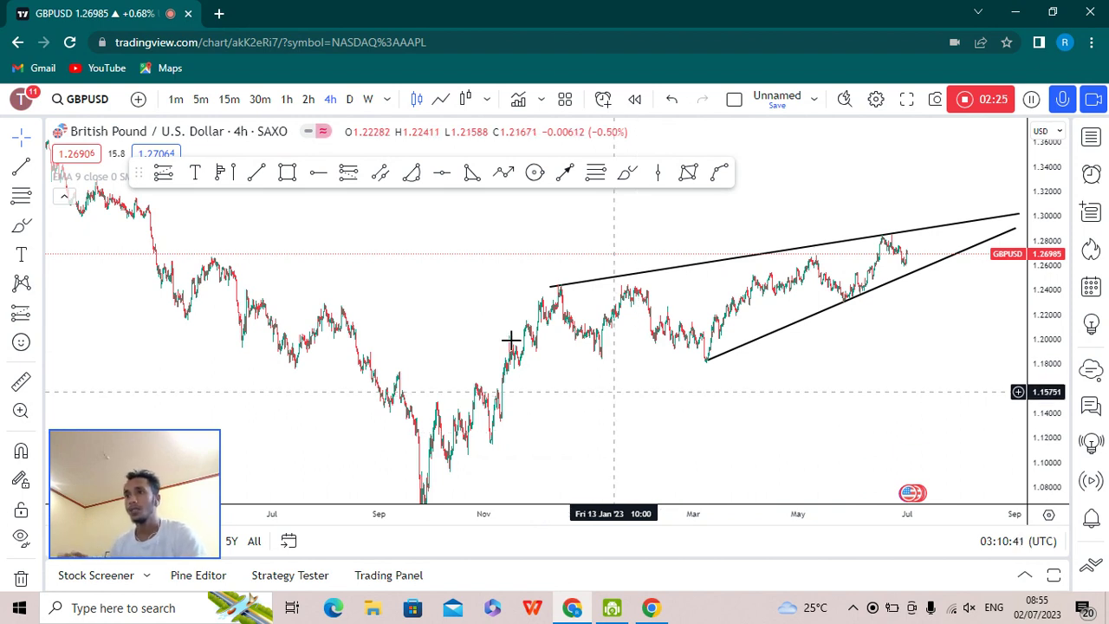
click(708, 359)
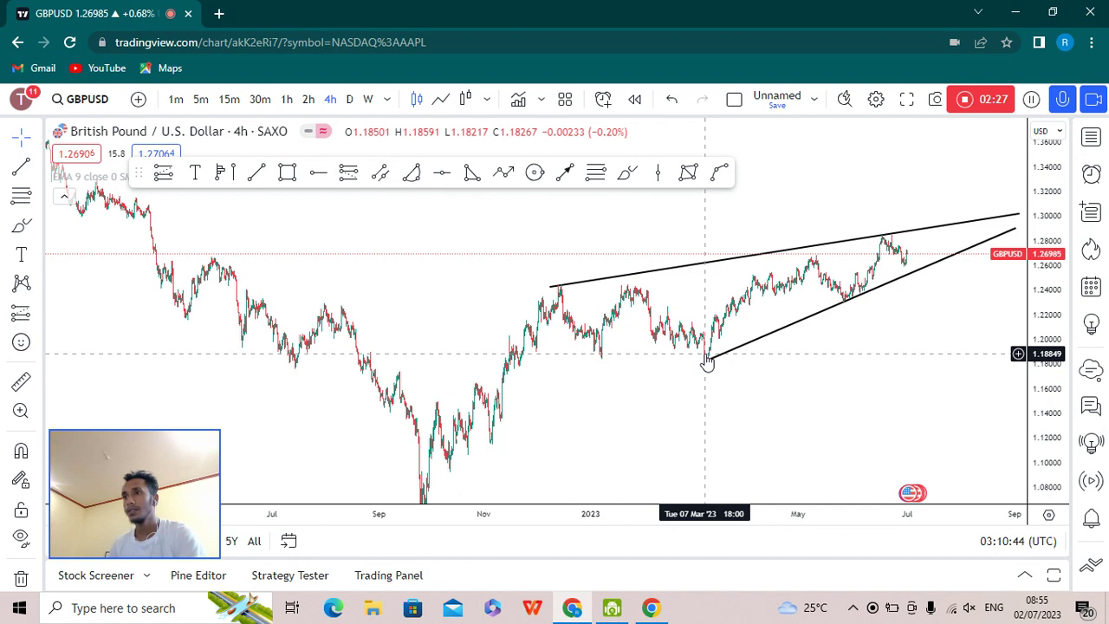
drag(708, 360, 453, 465)
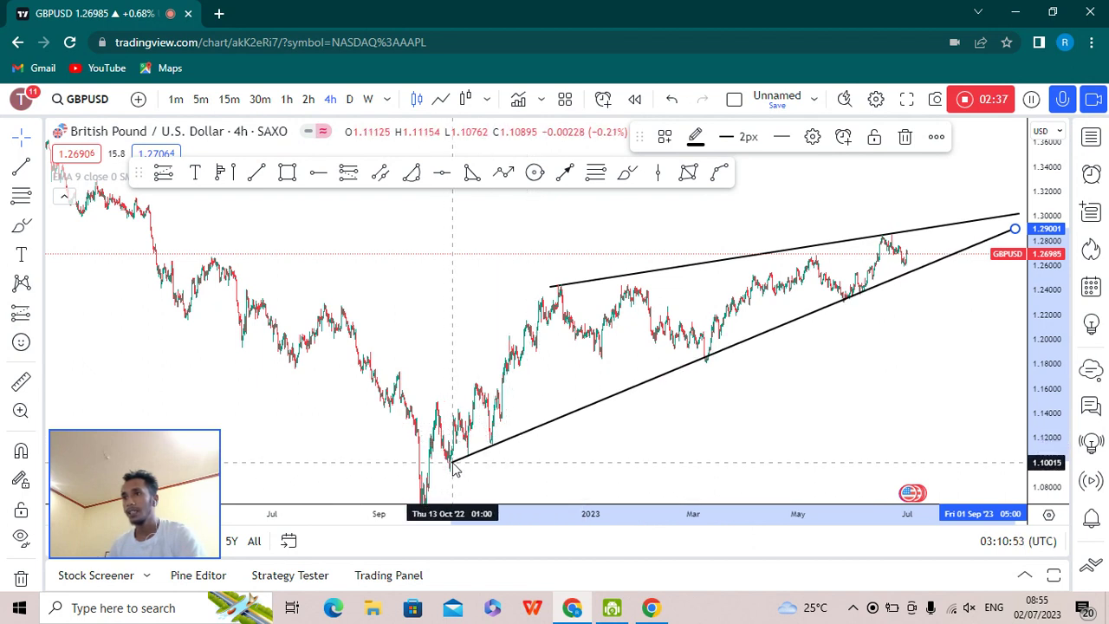
click(699, 391)
Place a horizontal ray at about 1.3006 starting from the March 2022 low
scroll(684, 391, up, 2)
drag(671, 390, 670, 368)
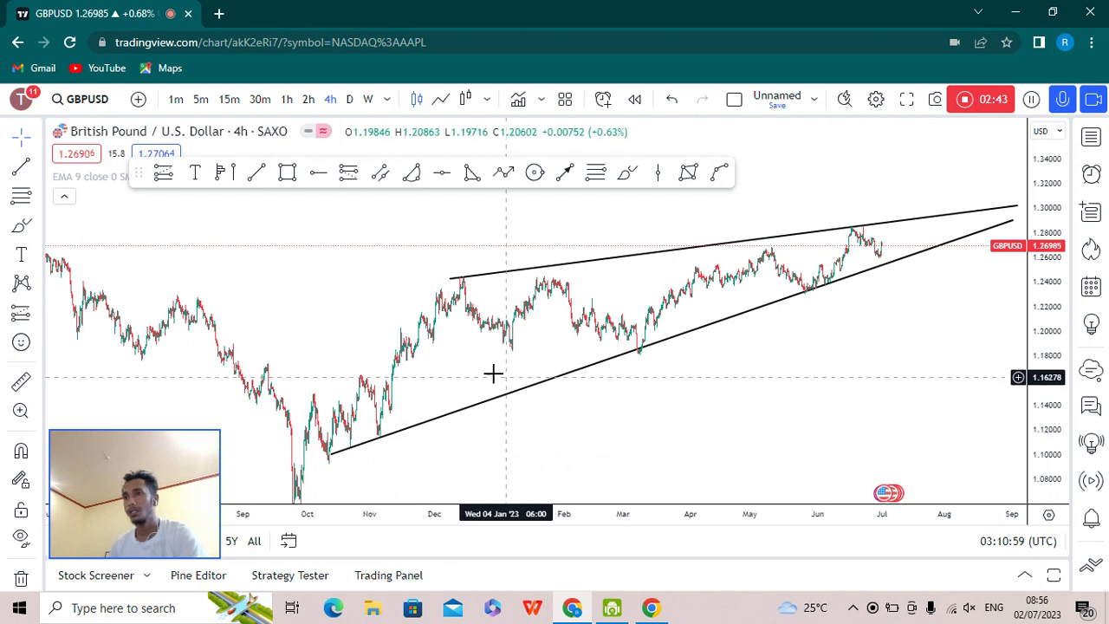
scroll(537, 364, right, 2)
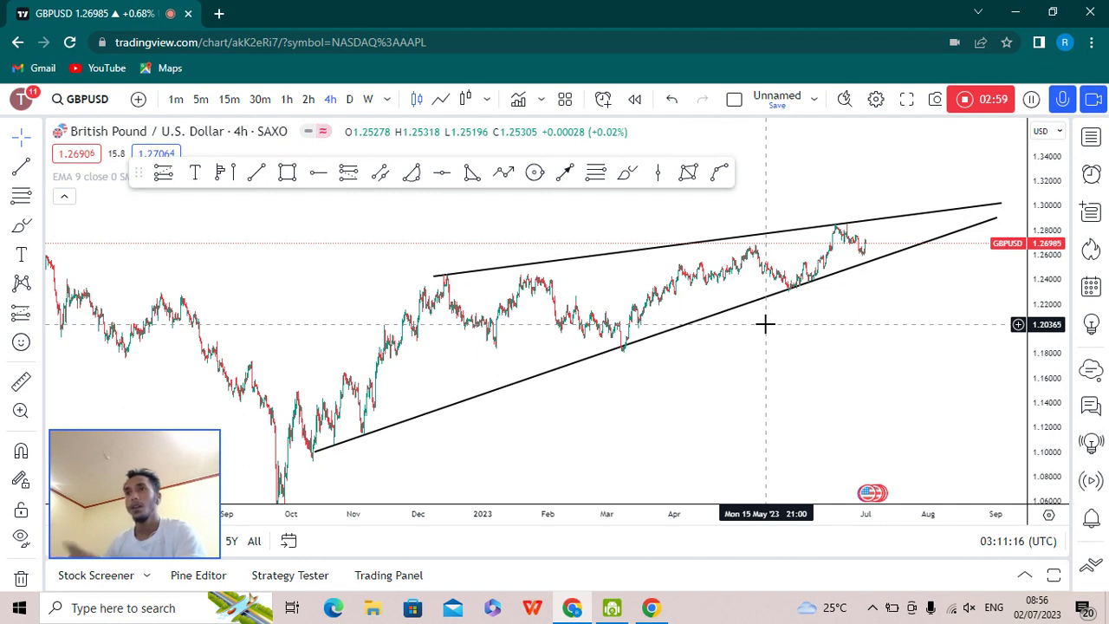
scroll(849, 317, down, 2)
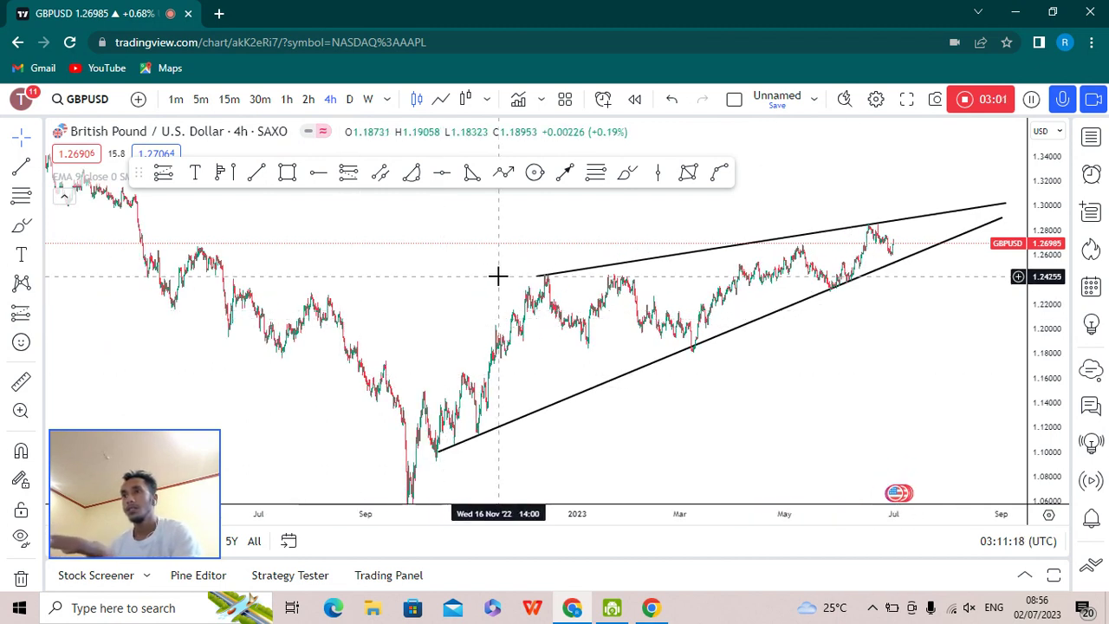
drag(446, 304, 477, 318)
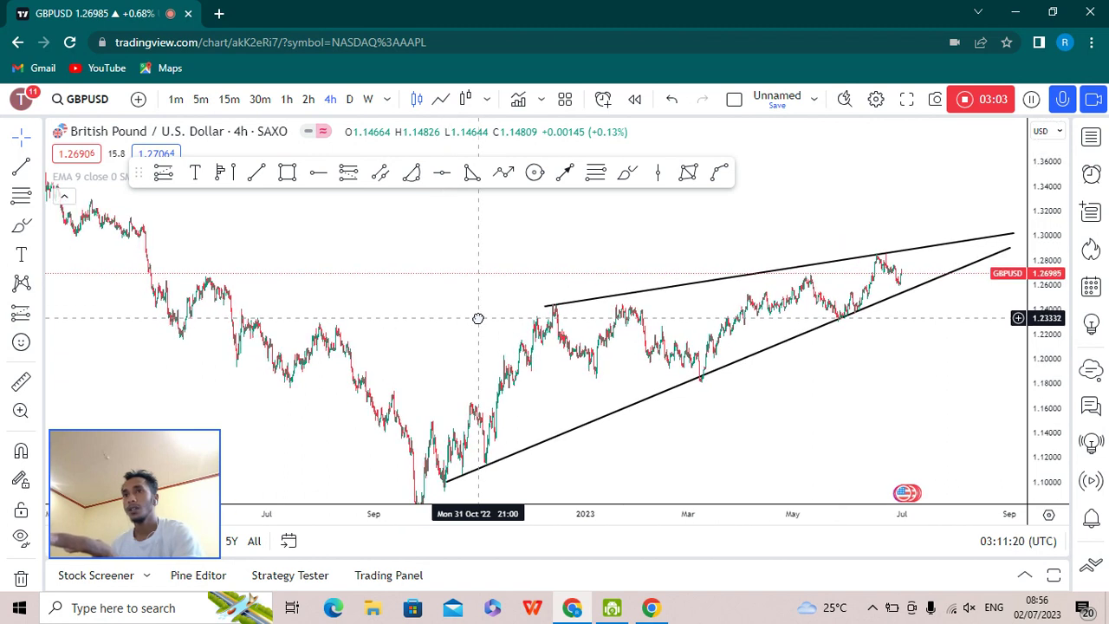
drag(343, 247, 365, 248)
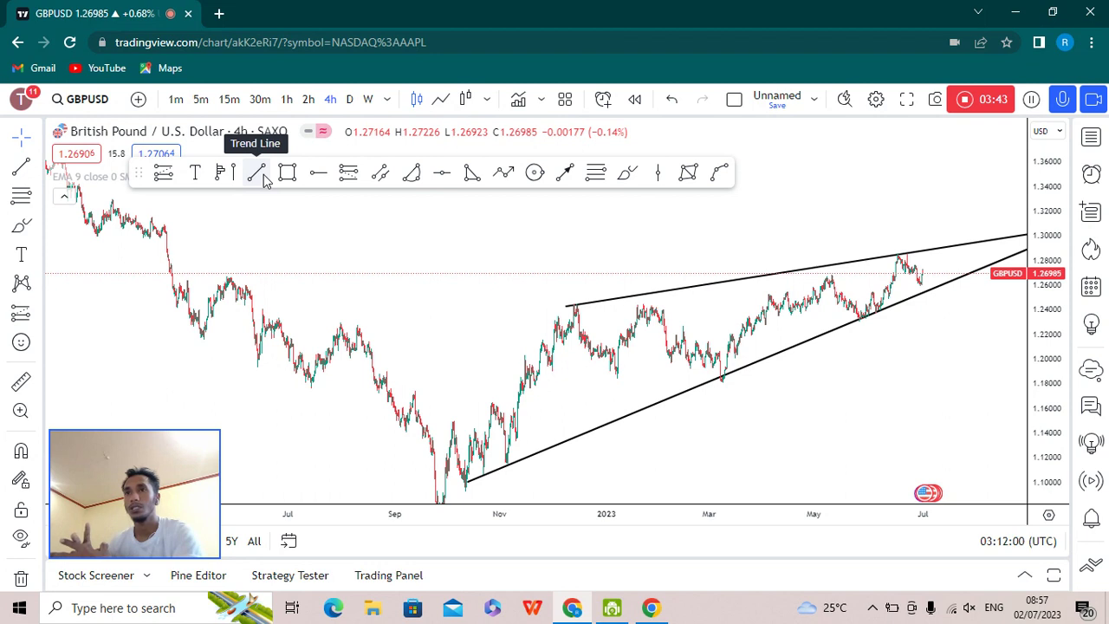
click(316, 174)
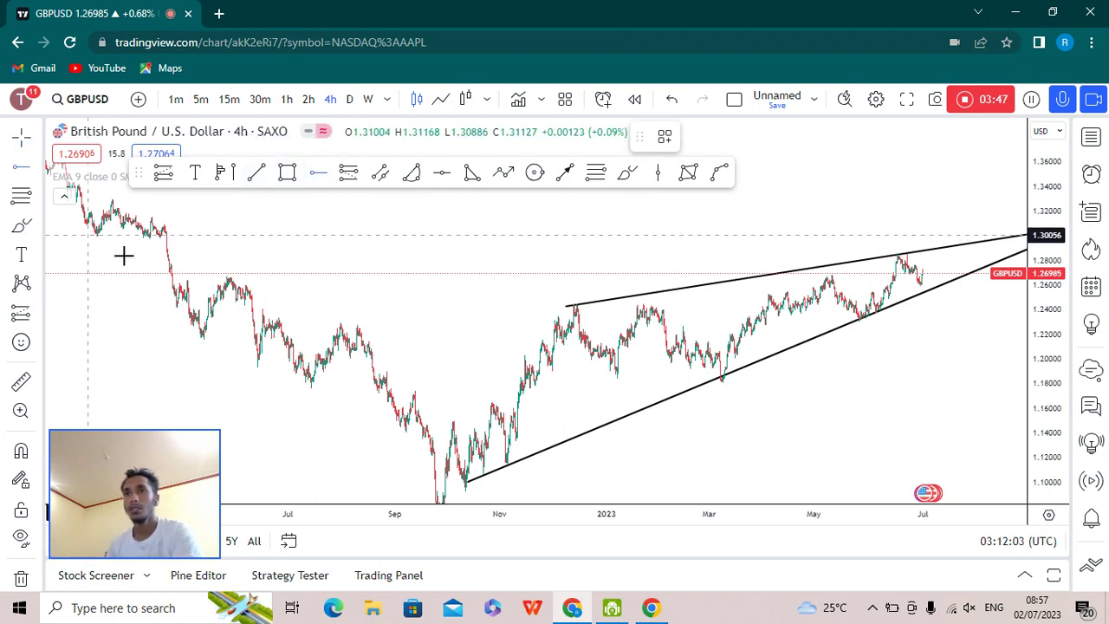
click(88, 234)
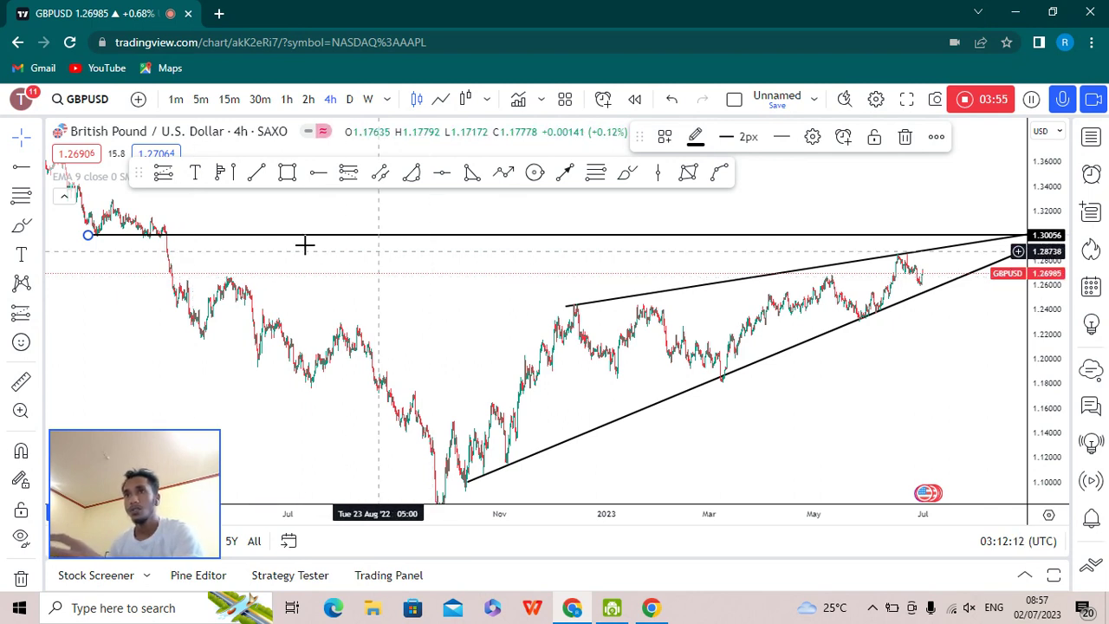
Examine the price action around the horizontal ray and where the two trend lines converge towards it
drag(244, 232, 341, 311)
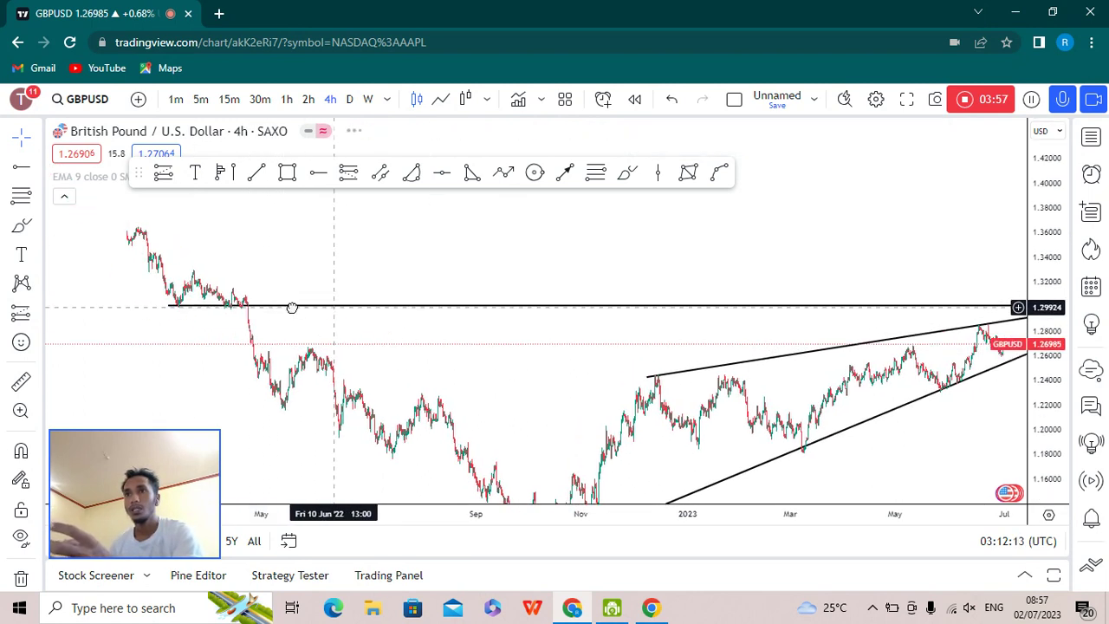
scroll(240, 257, up, 3)
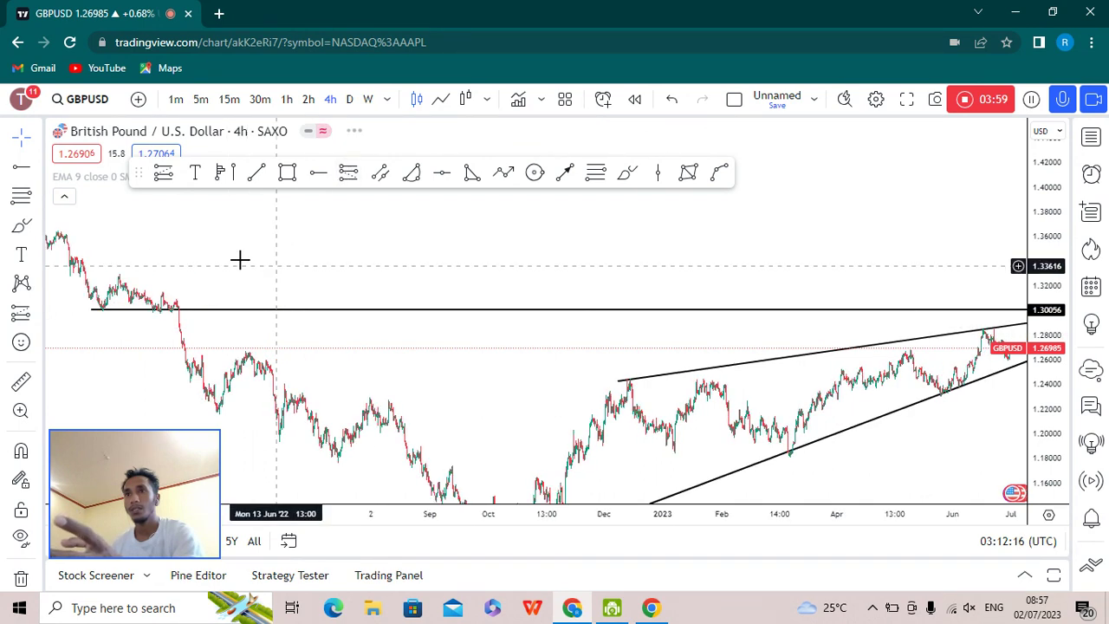
scroll(615, 251, down, 2)
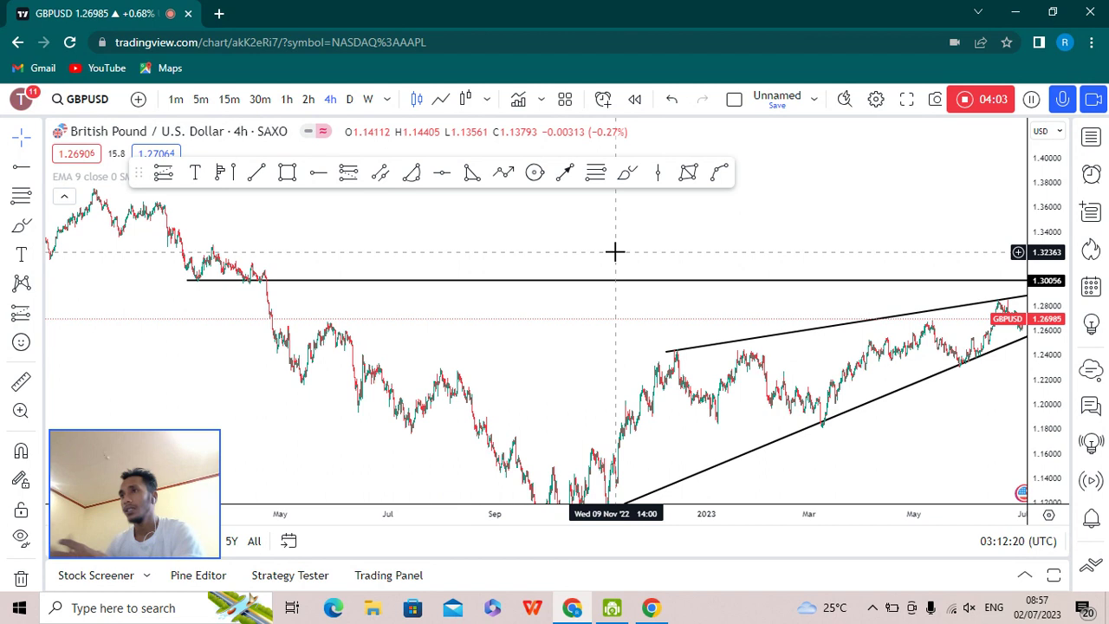
click(296, 282)
drag(296, 283, 212, 274)
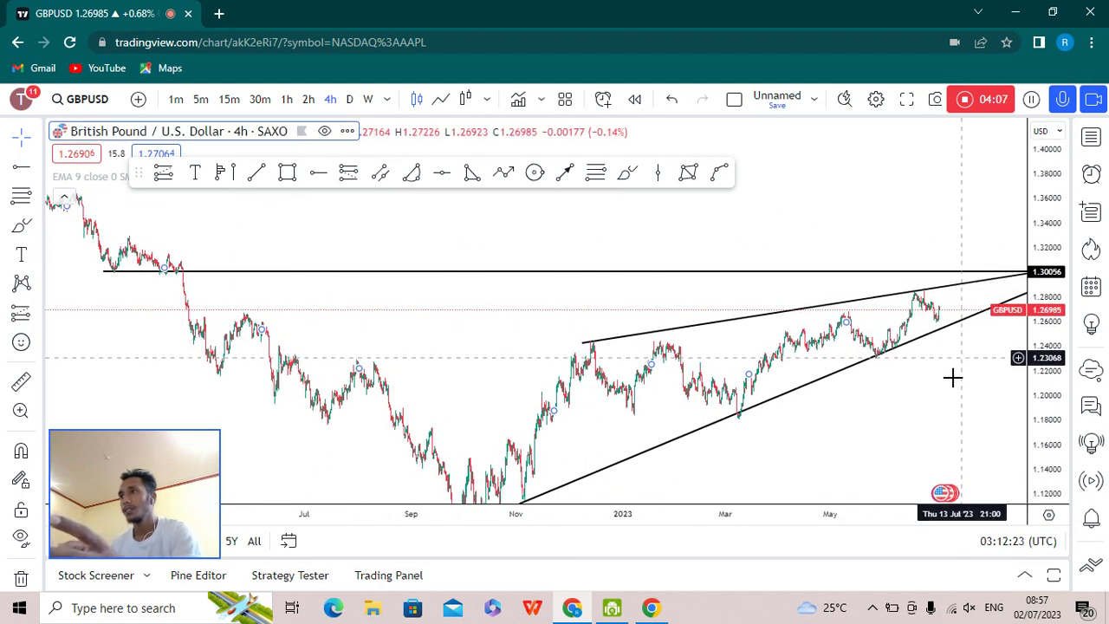
drag(825, 366, 701, 436)
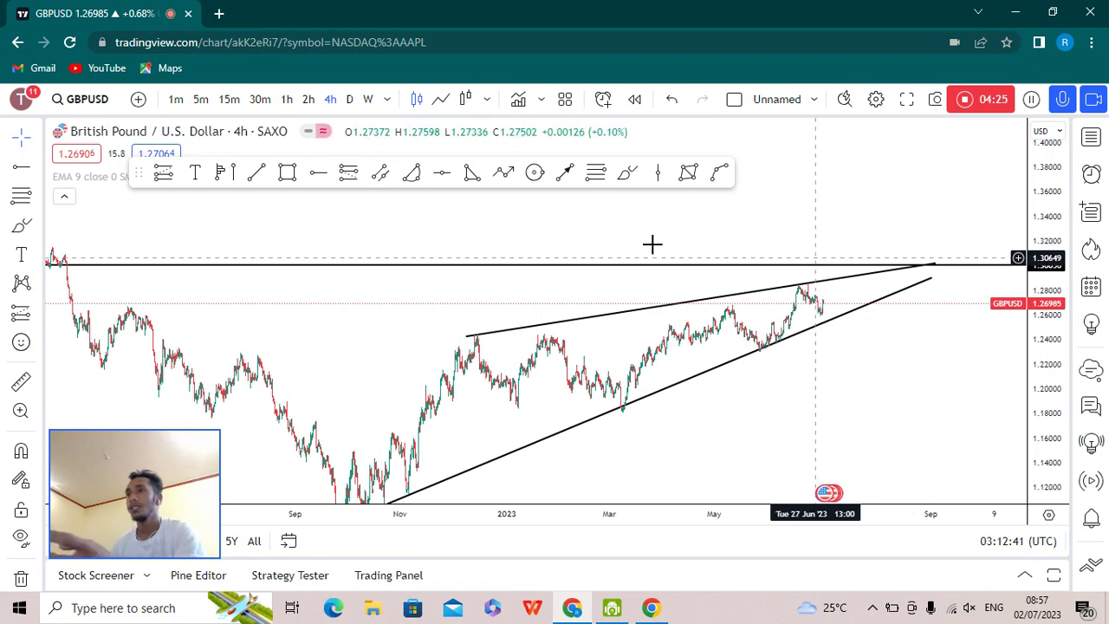
Place a horizontal line across the chart at about 1.263
drag(248, 329, 295, 317)
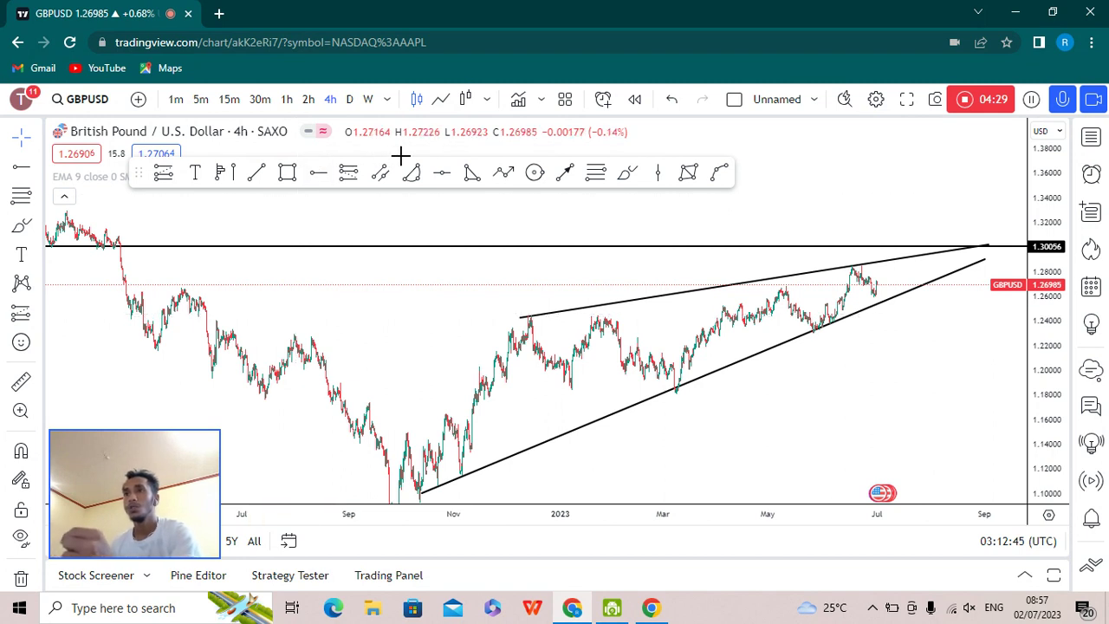
click(441, 173)
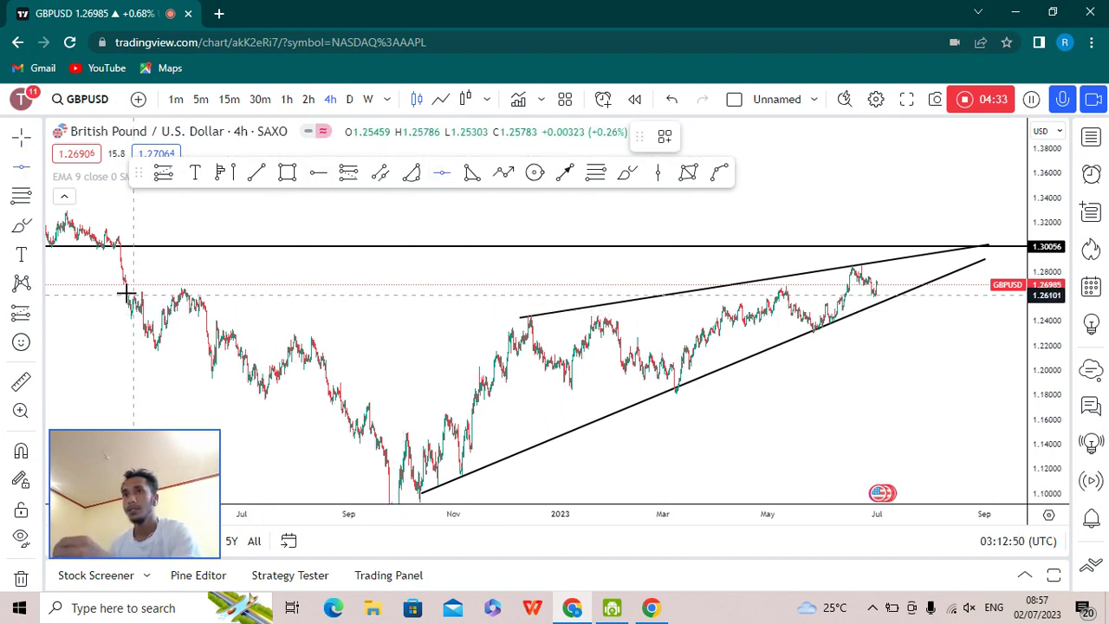
click(537, 293)
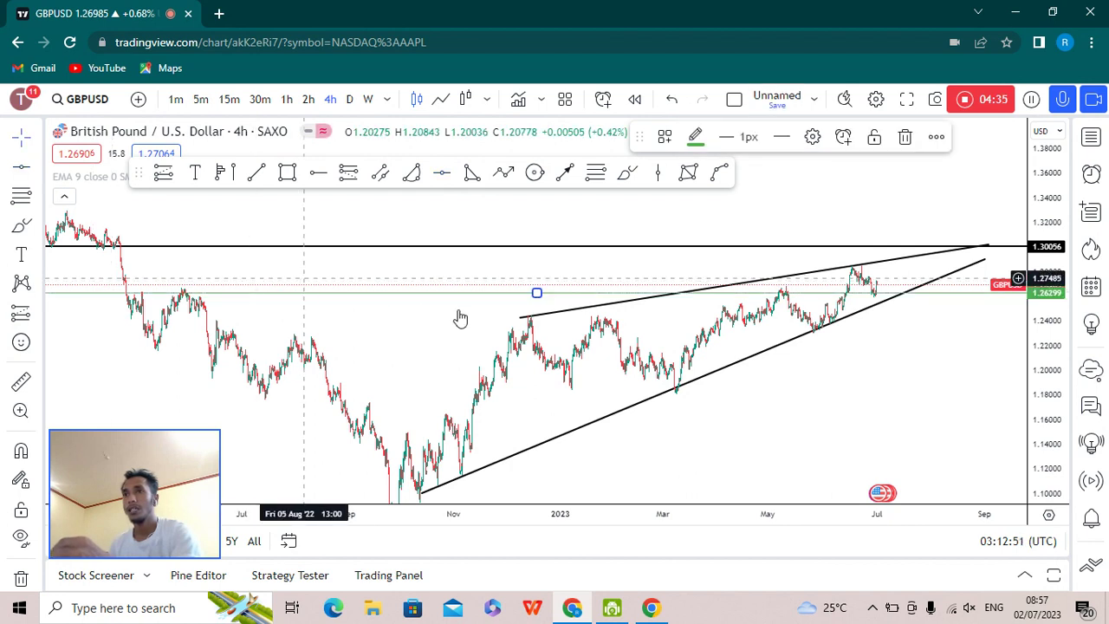
Recolour the new horizontal line at about 1.263 to black and increase its thickness
click(694, 141)
click(865, 172)
click(732, 141)
click(751, 223)
click(364, 310)
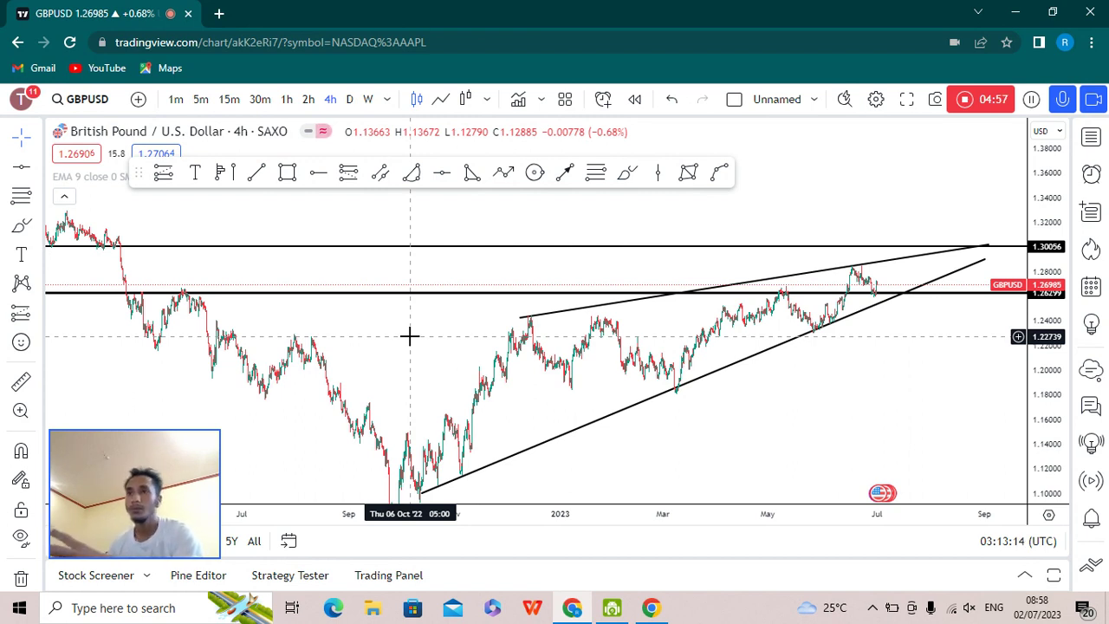
Draw a falling trend line under the 2021 lows, from about 1.384 in May 2021 to about 1.303 in late January 2022
drag(265, 271, 691, 265)
drag(490, 315, 718, 312)
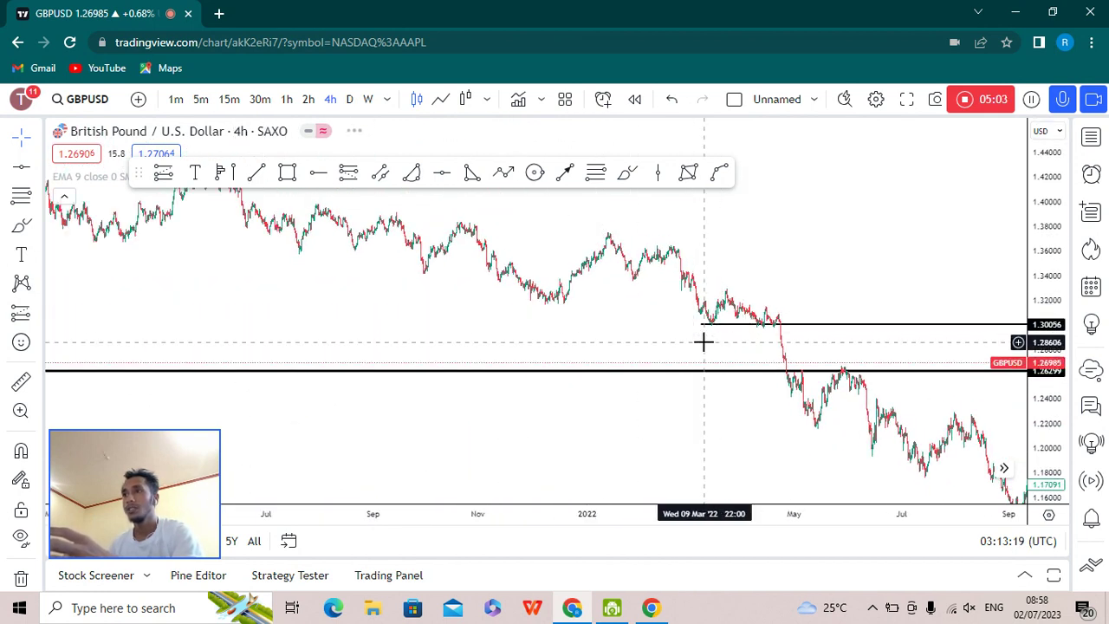
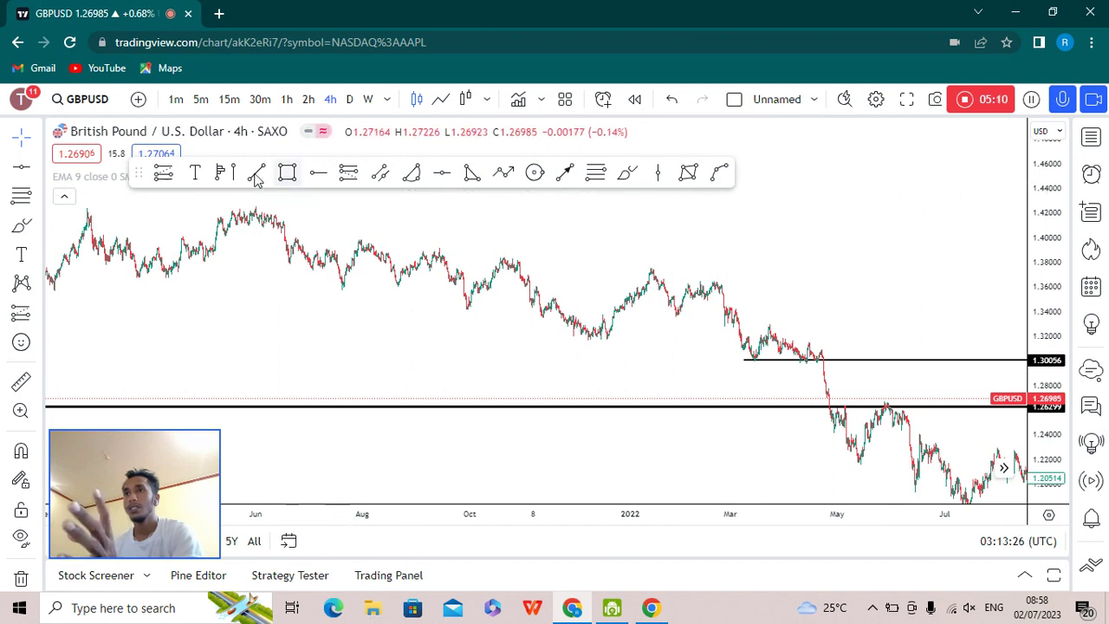
click(213, 257)
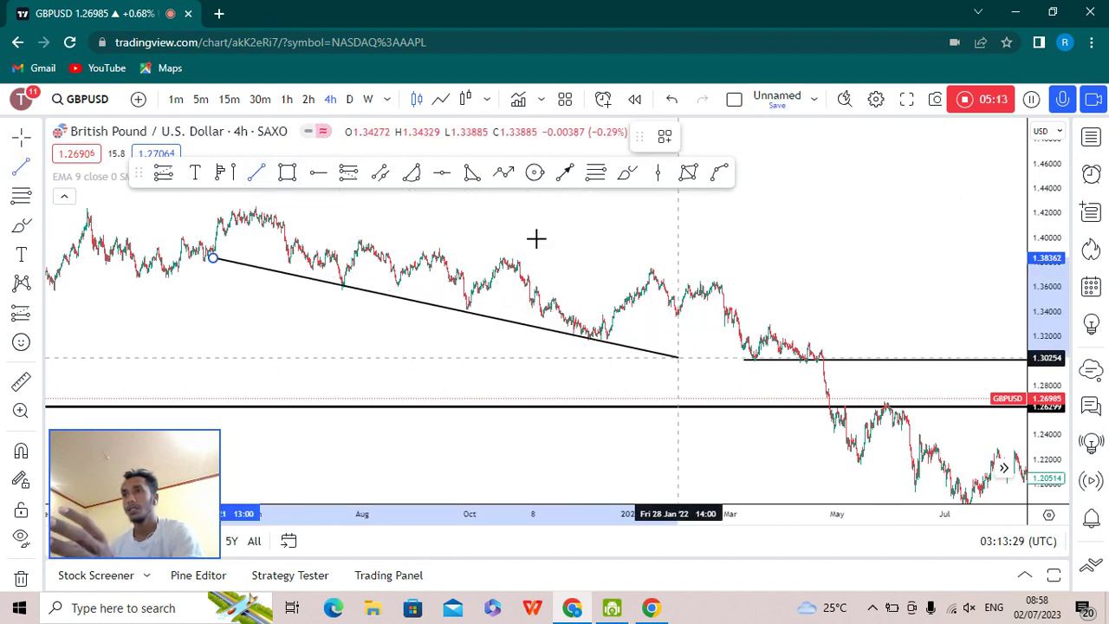
click(678, 355)
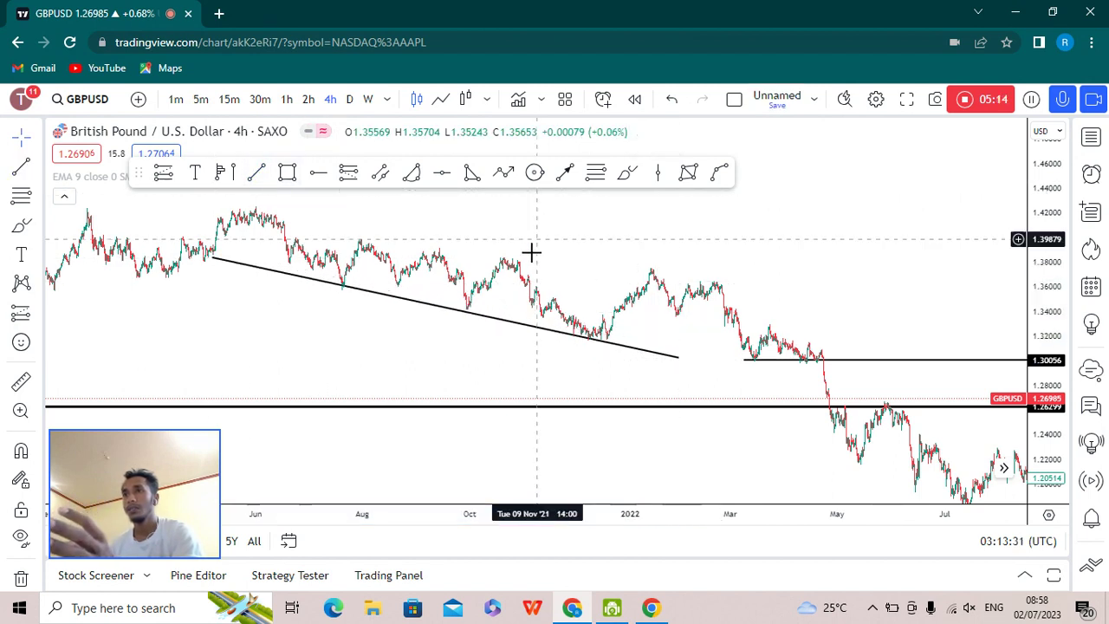
Draw the channel's upper trend line over the 2021 highs, from about 1.428 in May 2021 to about 1.340 in early March 2022
click(258, 173)
click(238, 218)
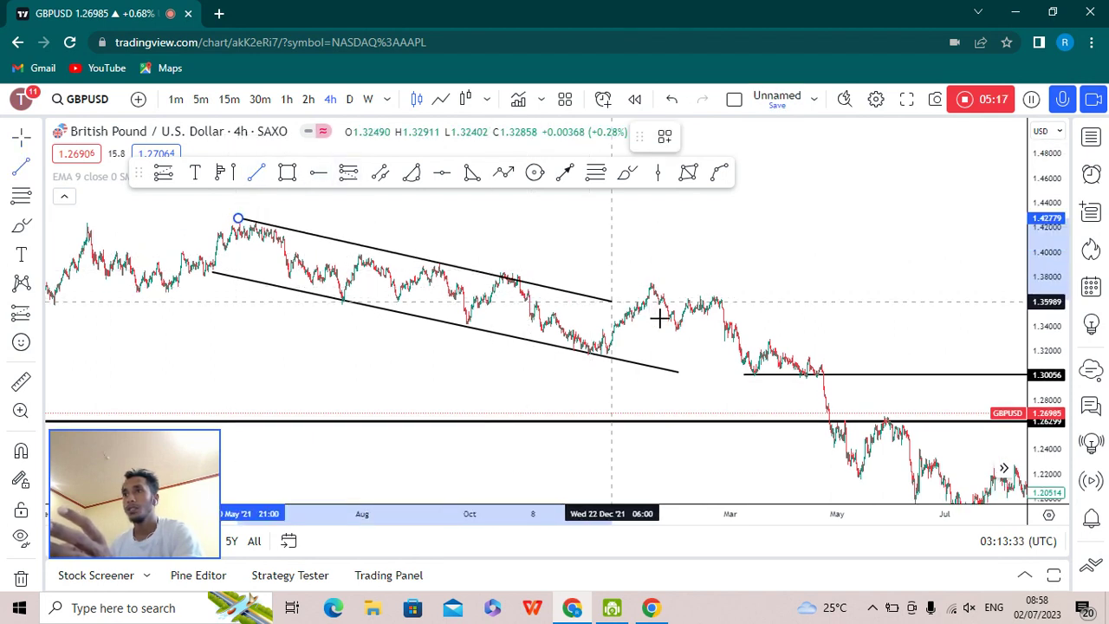
click(732, 324)
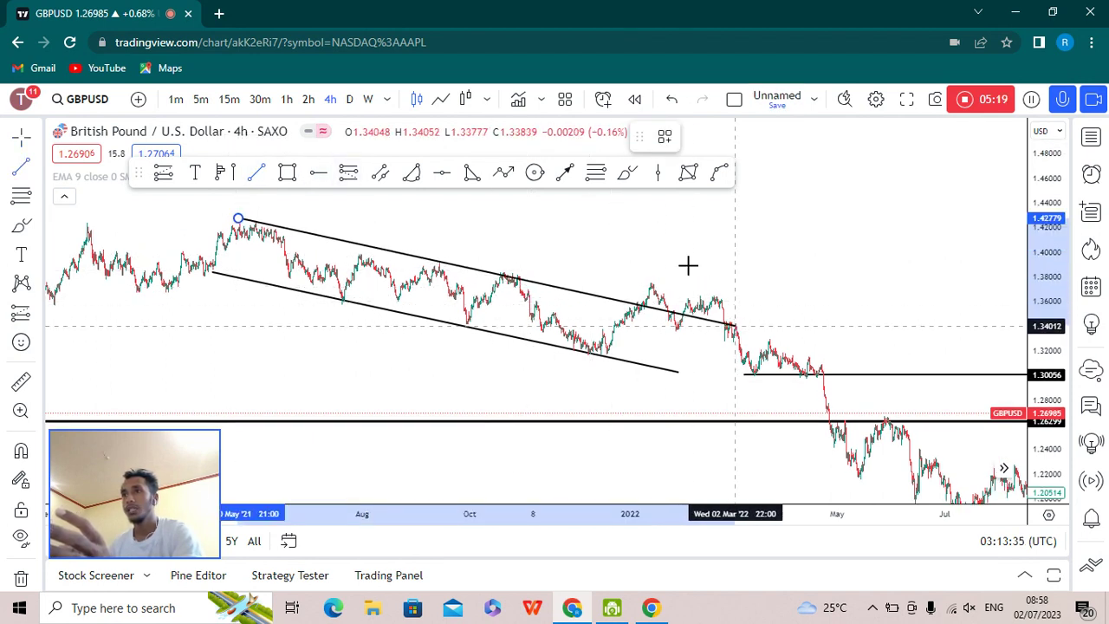
click(643, 256)
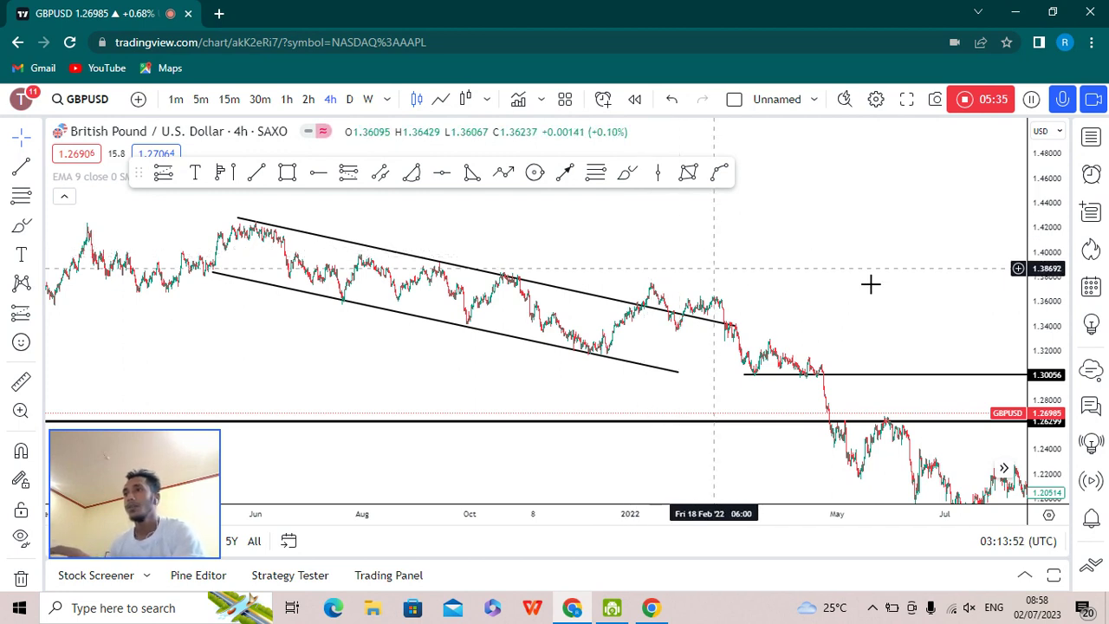
Draw a rectangle zone from the October 2021 highs over the January 2022 peak, between about 1.371 and 1.380
scroll(1045, 299, up, 3)
scroll(776, 297, up, 4)
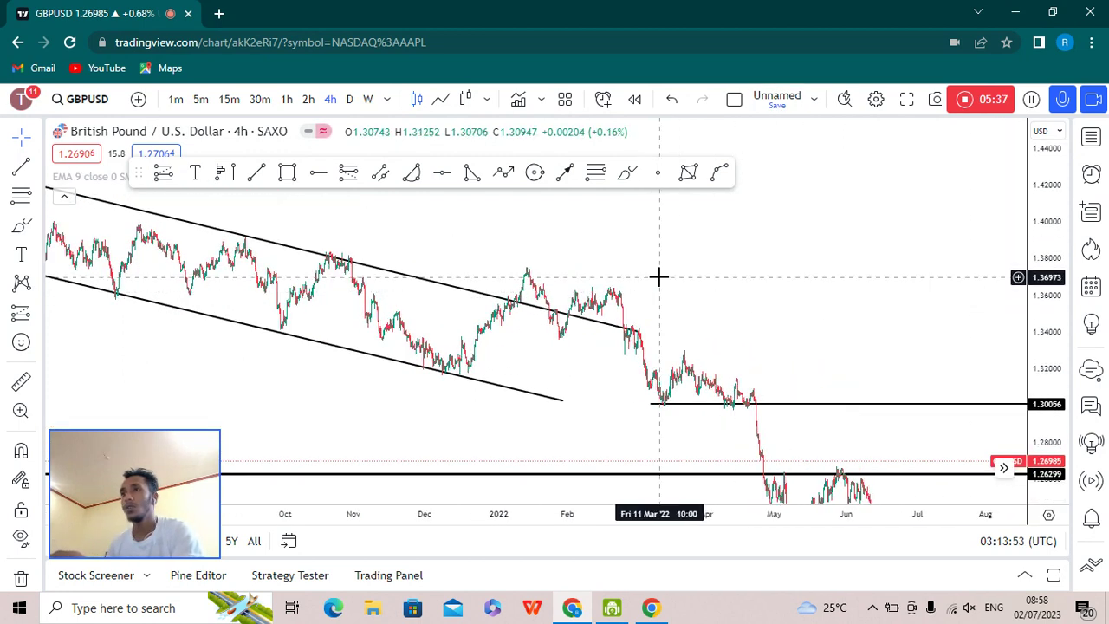
drag(339, 223, 574, 243)
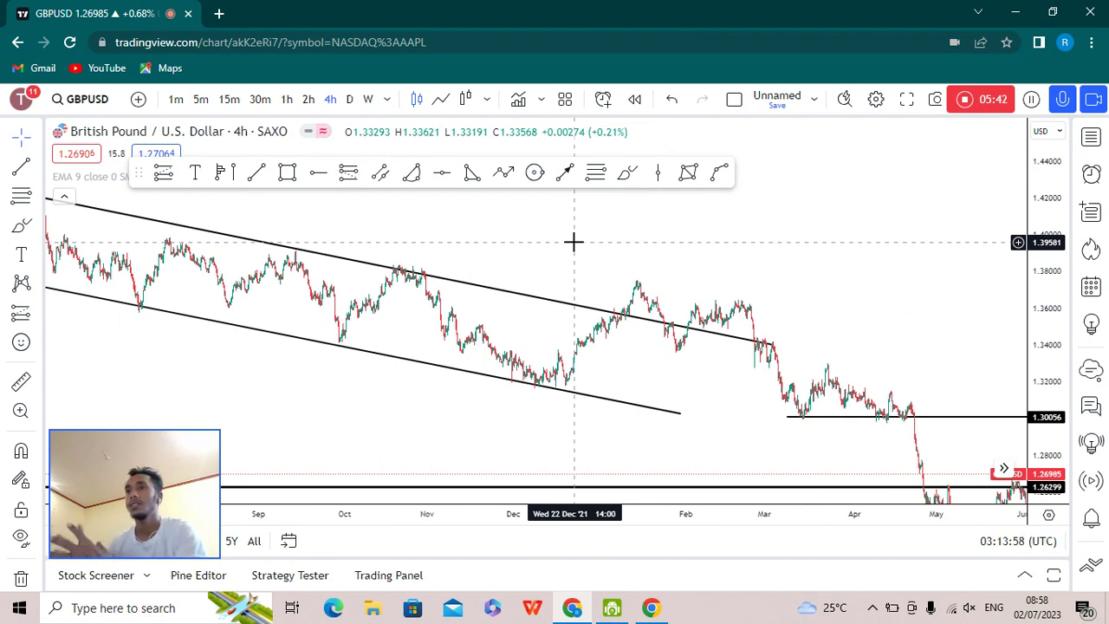
click(287, 171)
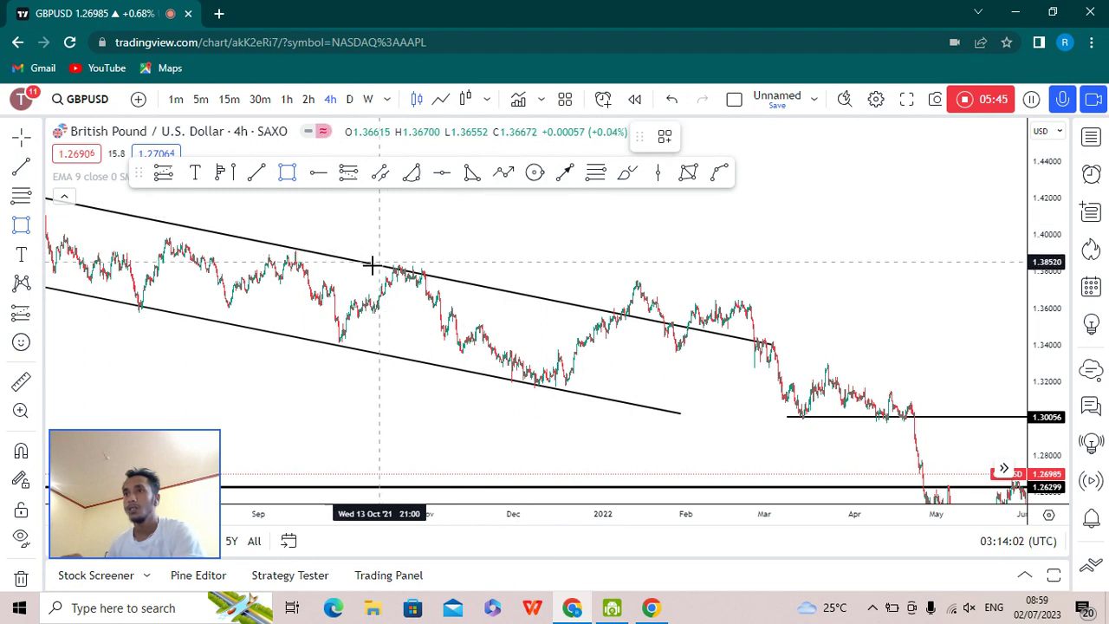
drag(374, 271, 783, 287)
click(601, 230)
Draw a falling trend line over the spring 2022 highs, from about 1.341 on 1 March 2022 to the 1.3006 ray in early May
scroll(602, 222, down, 2)
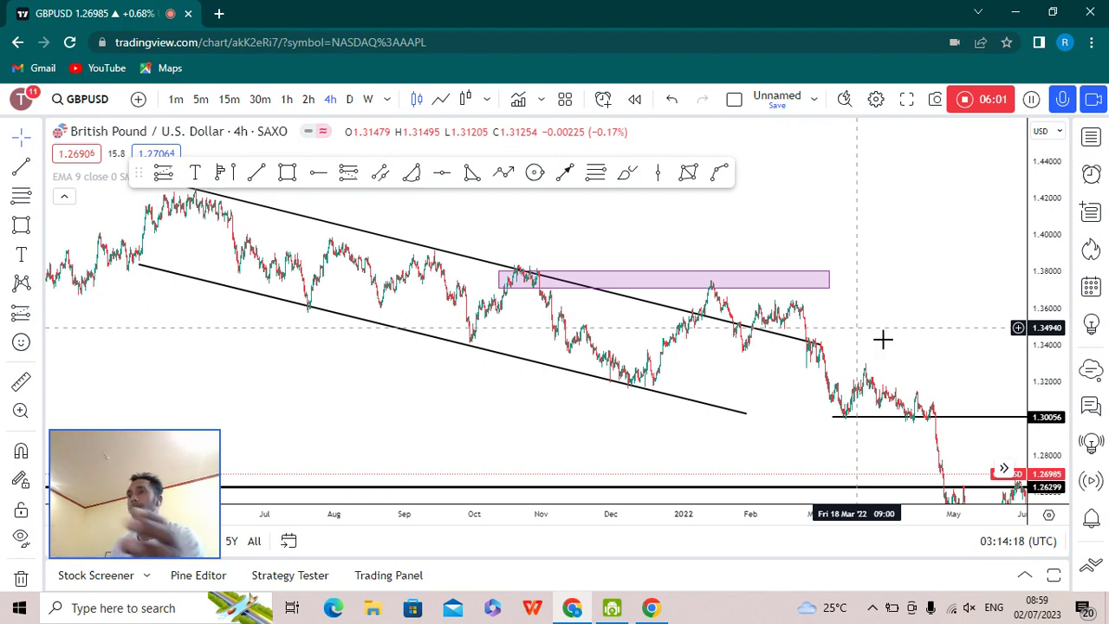
drag(750, 309, 452, 262)
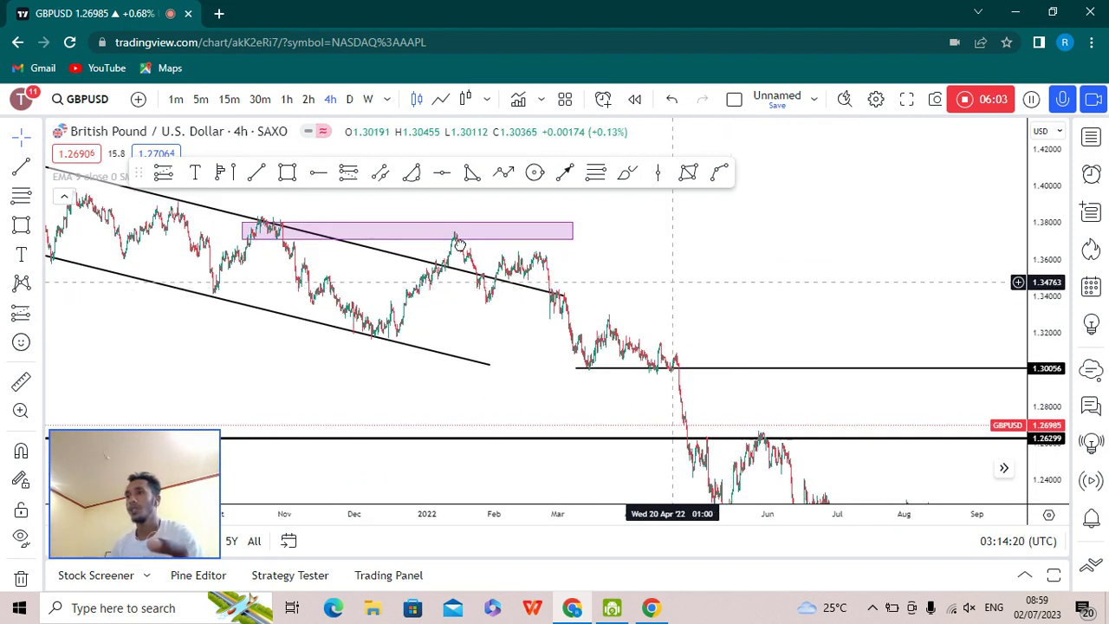
drag(566, 287, 448, 254)
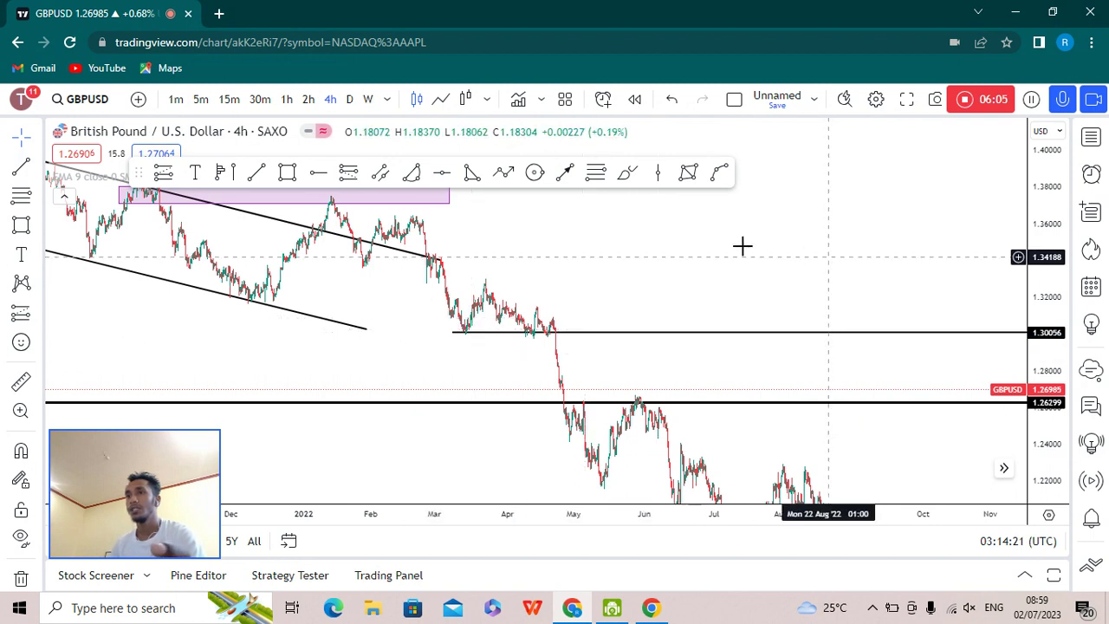
drag(730, 246, 547, 262)
scroll(547, 262, up, 1)
drag(396, 262, 755, 278)
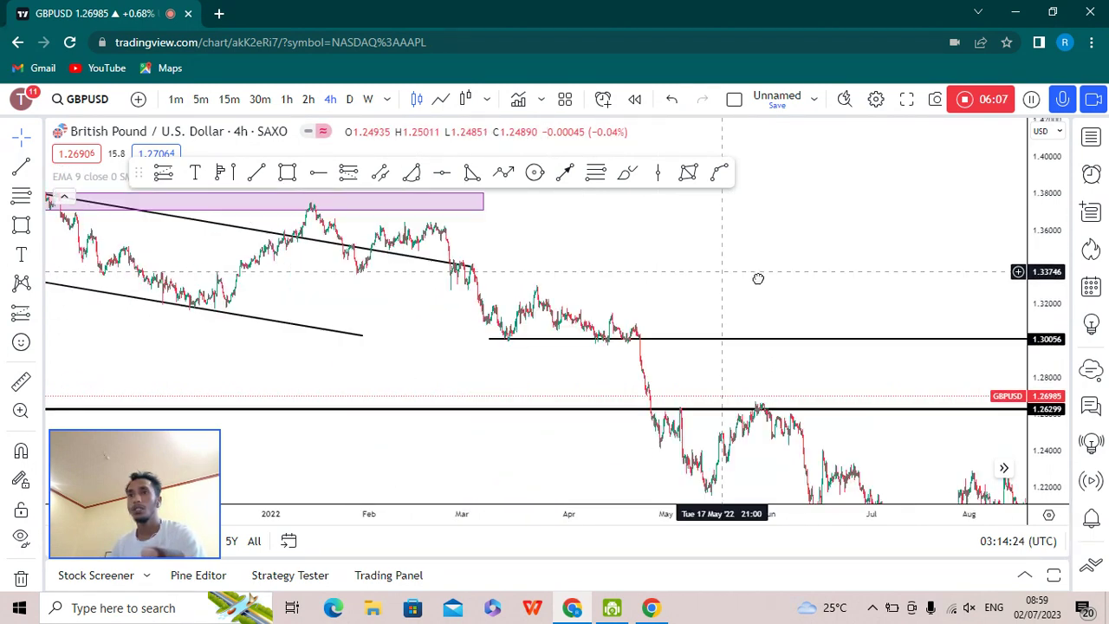
scroll(457, 283, up, 2)
click(255, 170)
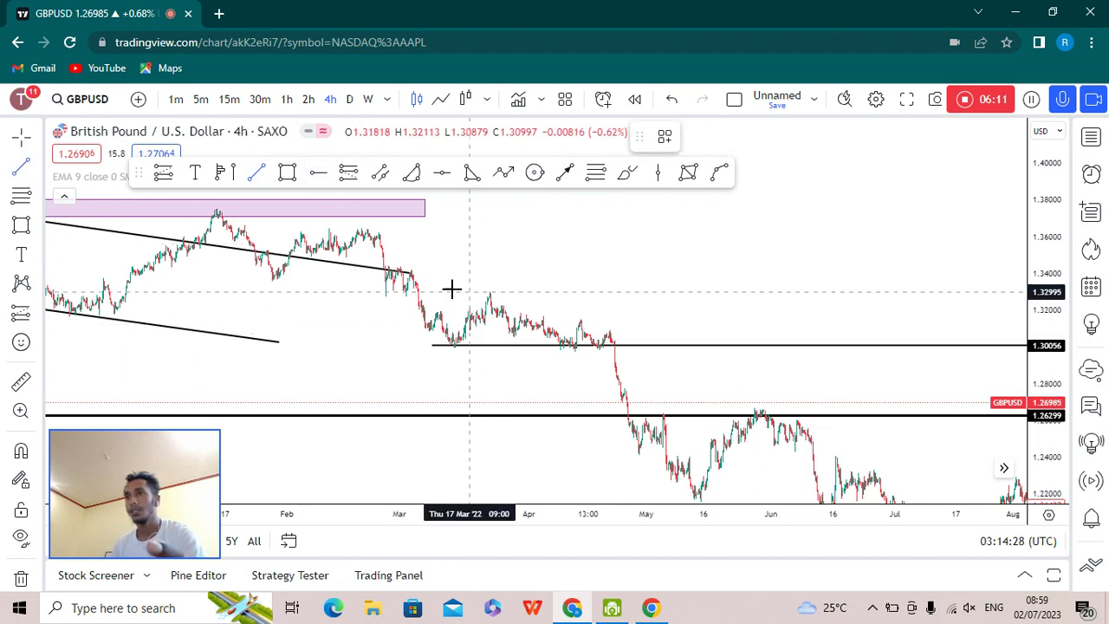
click(404, 271)
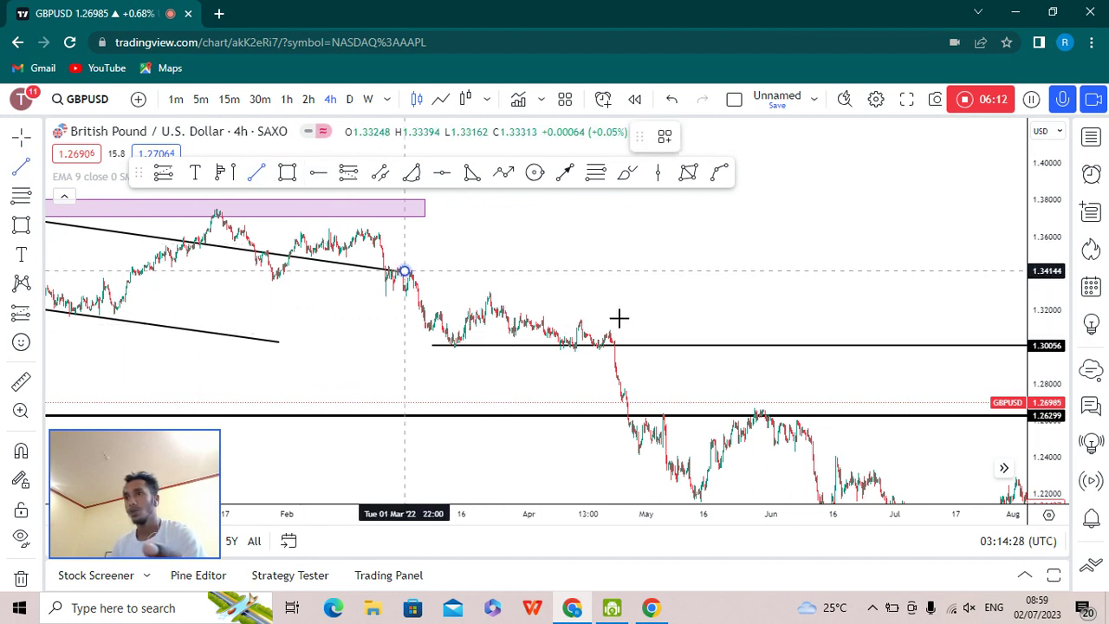
click(666, 347)
scroll(877, 411, down, 1)
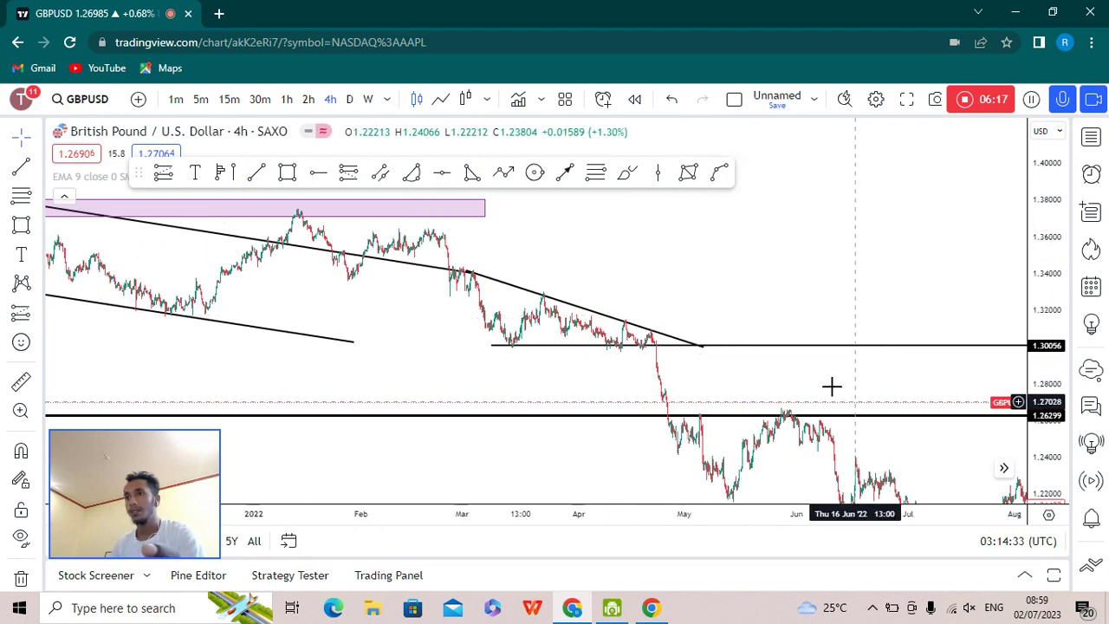
Examine the March to June 2022 price action around the falling trend line, the 1.3006 ray and the 1.263 line
drag(818, 378, 735, 314)
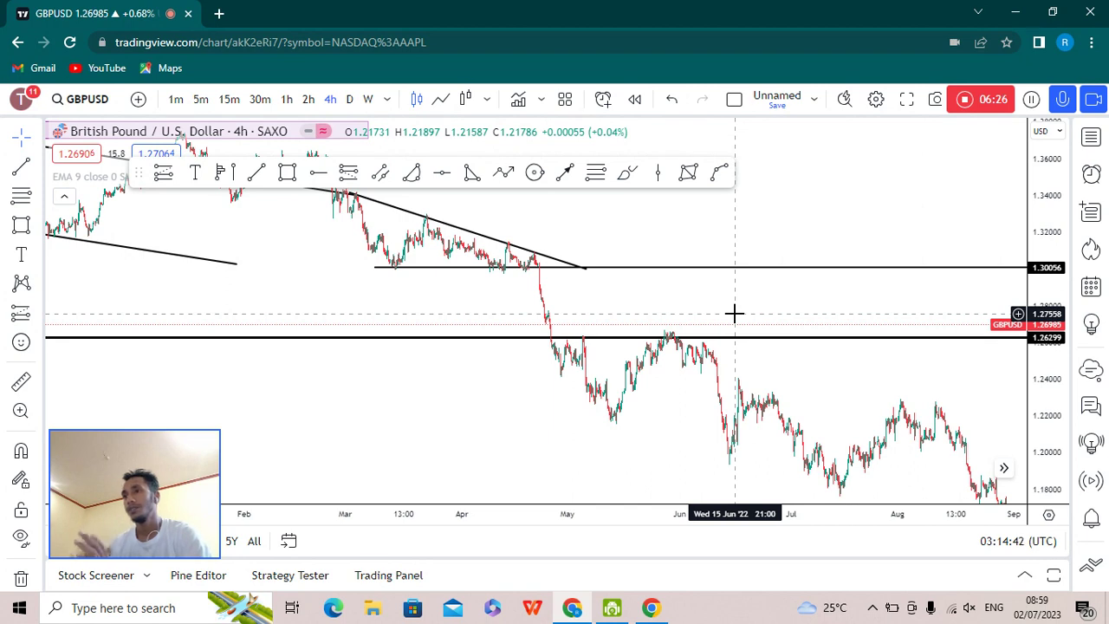
drag(698, 309, 416, 277)
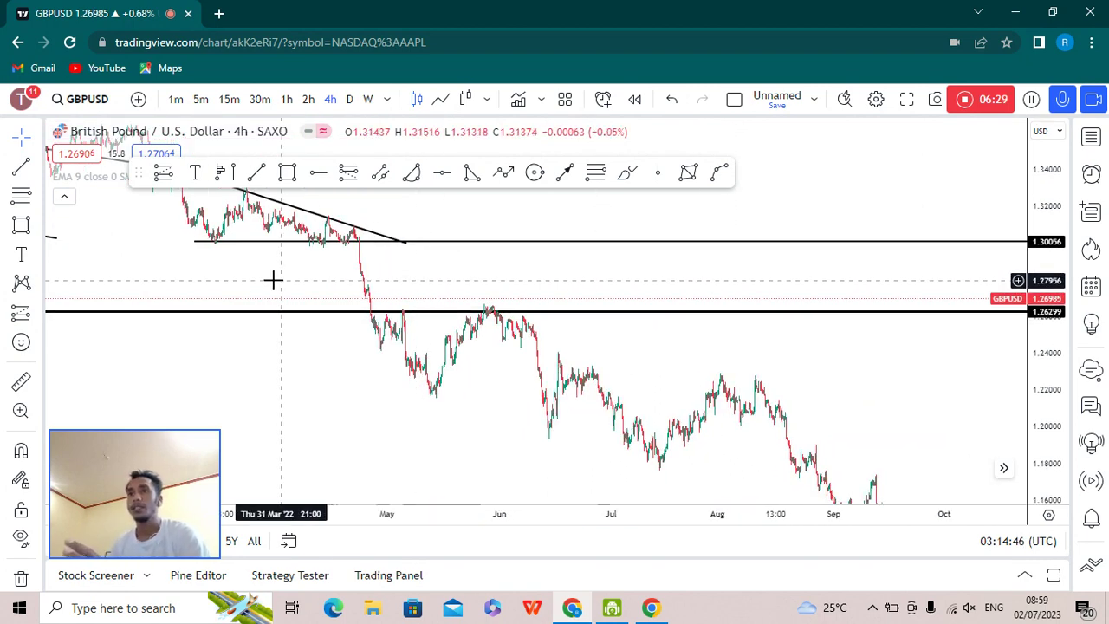
drag(488, 331, 592, 361)
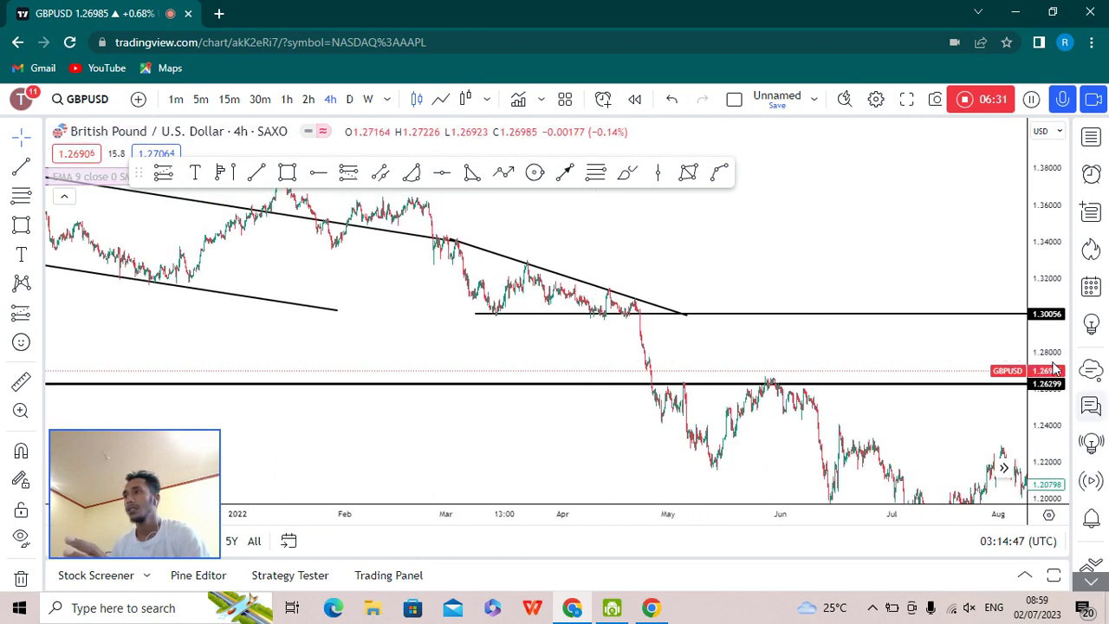
scroll(966, 354, up, 3)
scroll(466, 273, up, 3)
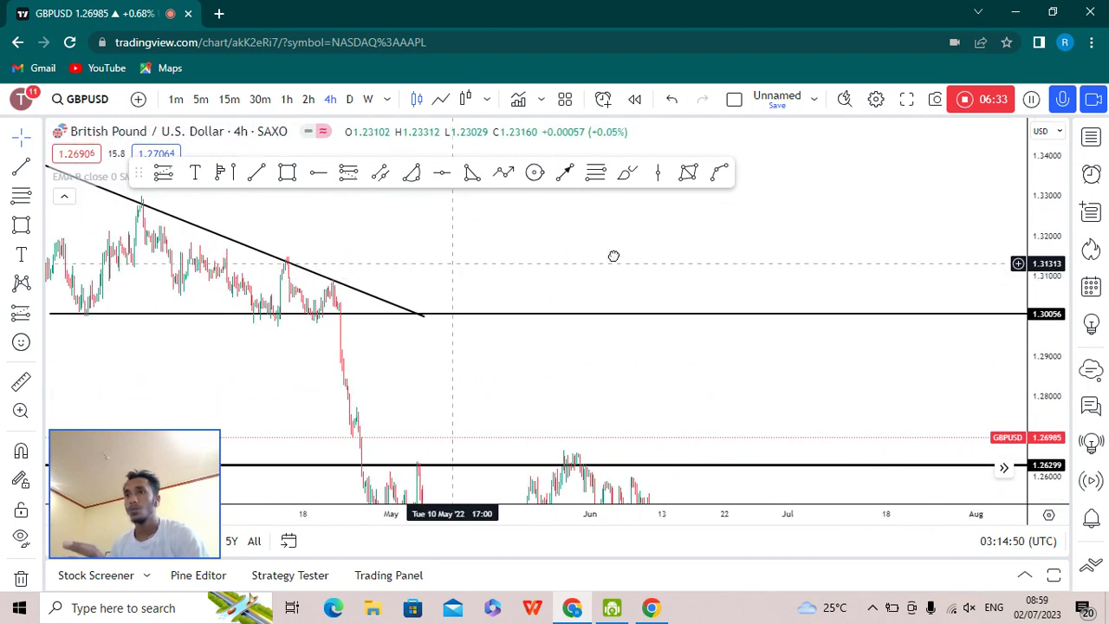
drag(614, 254, 824, 250)
scroll(562, 339, up, 1)
scroll(381, 361, up, 2)
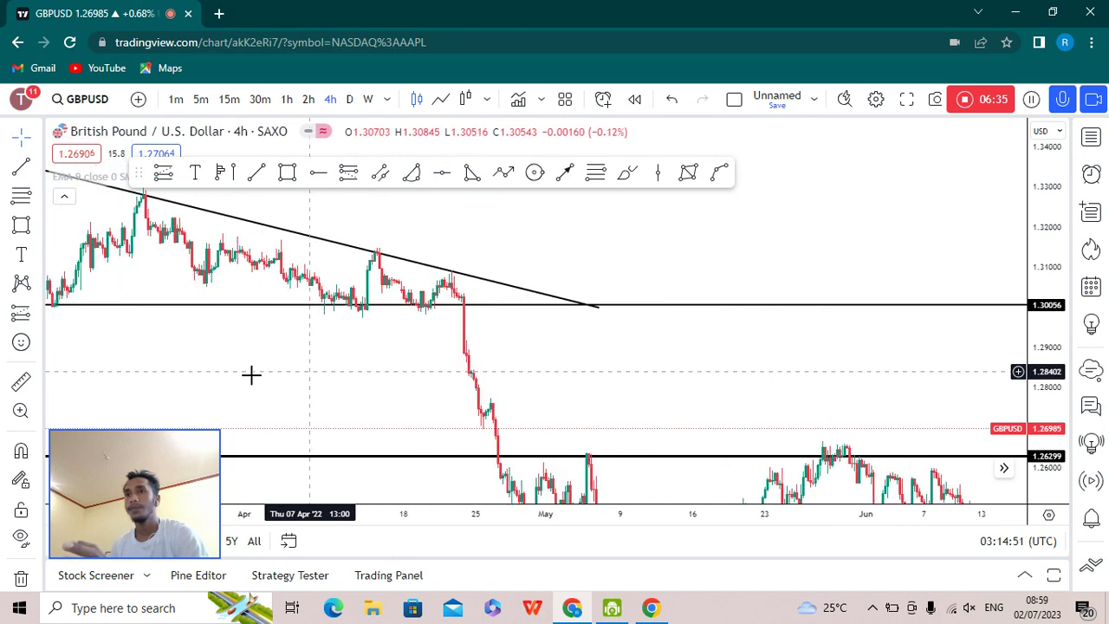
drag(363, 321, 466, 316)
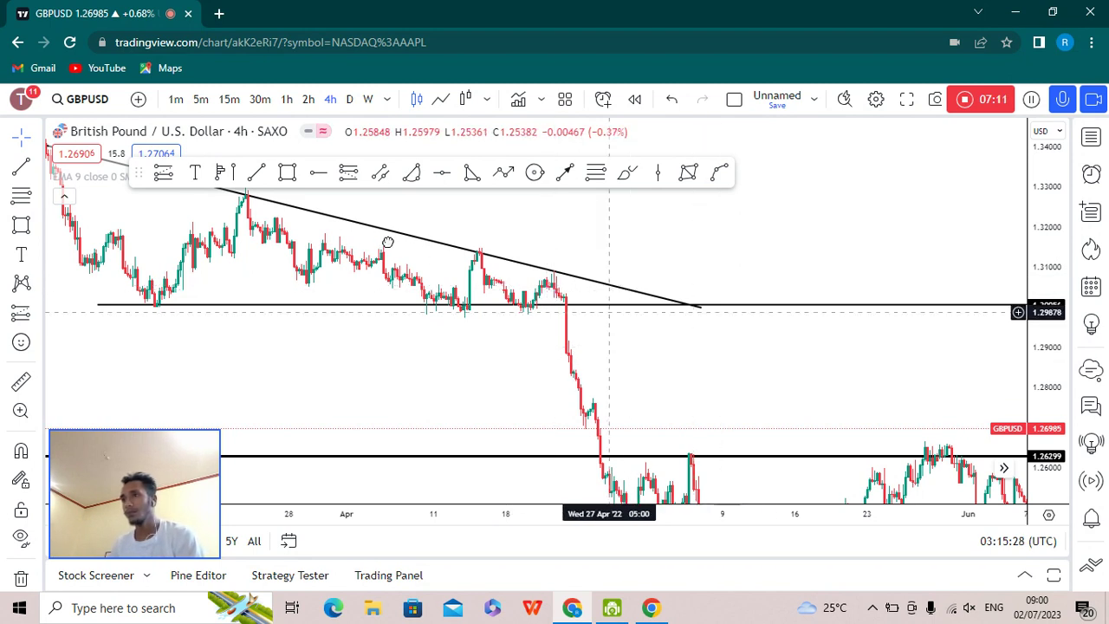
drag(606, 310, 478, 255)
scroll(868, 289, down, 1)
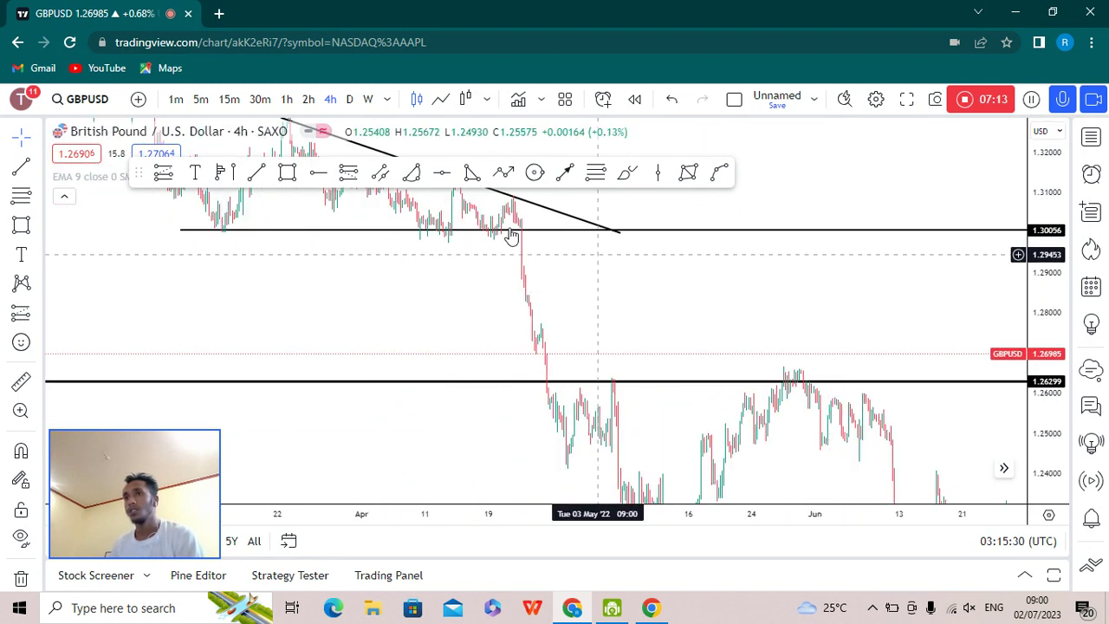
scroll(535, 258, up, 2)
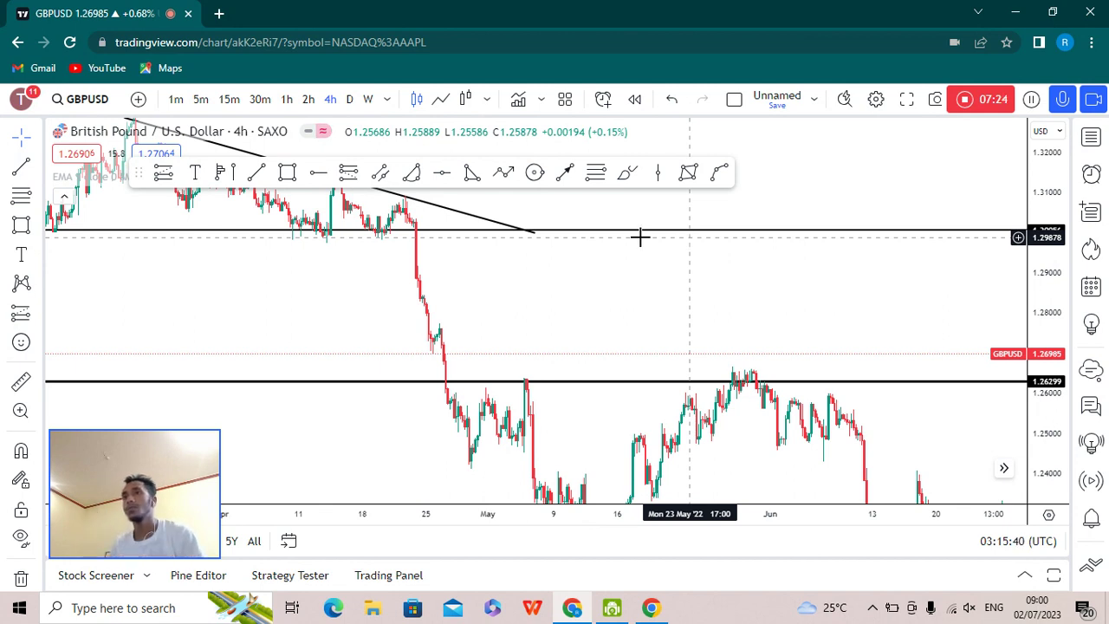
Follow the price from May 2022 to July 2023 and examine it inside the rising wedge around the 1.263 line
drag(563, 266, 358, 268)
scroll(904, 311, down, 1)
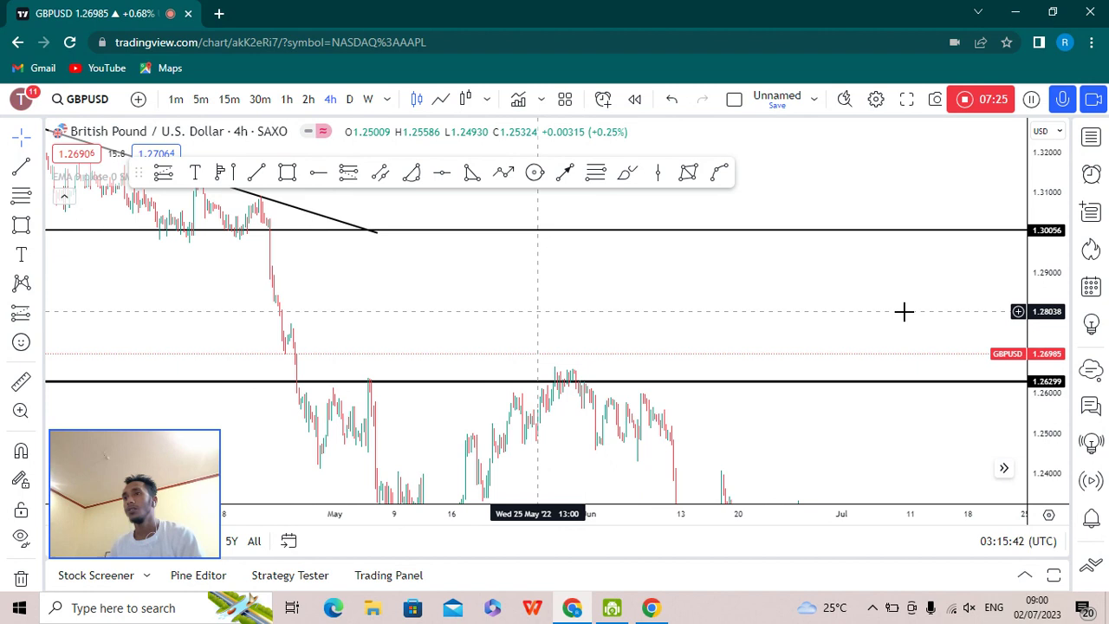
drag(941, 310, 425, 240)
drag(741, 232, 869, 369)
scroll(873, 373, down, 1)
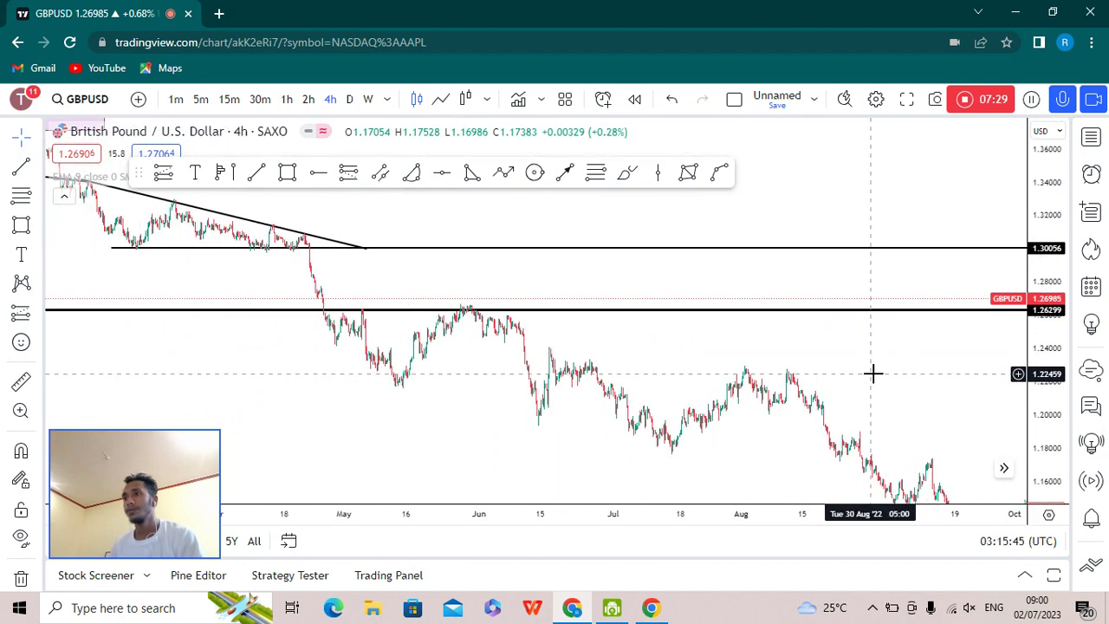
drag(748, 369, 468, 369)
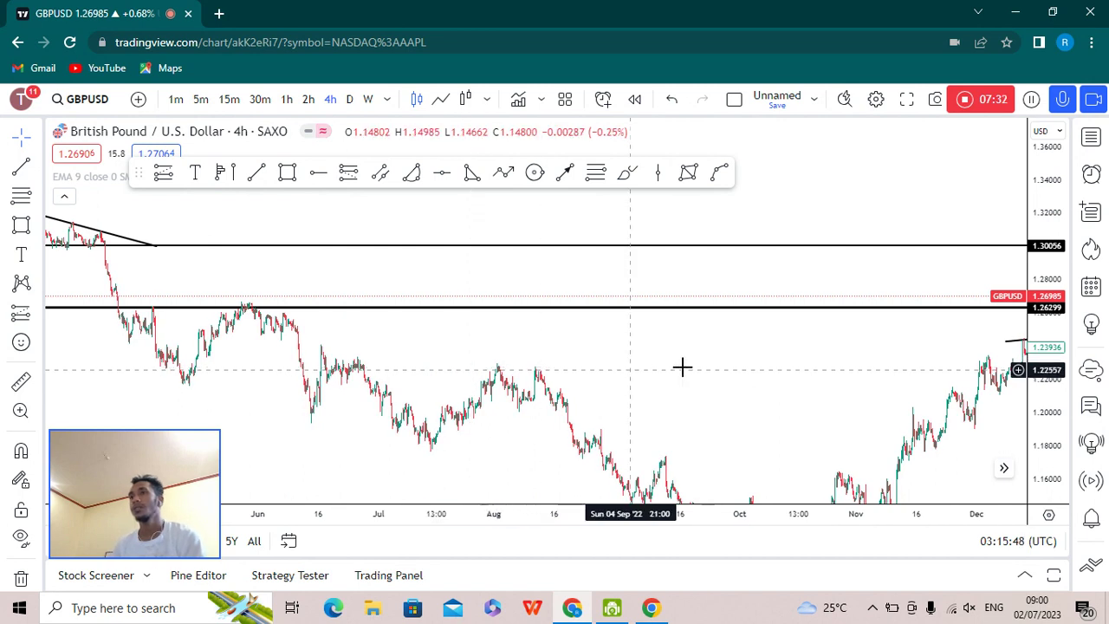
drag(624, 358, 497, 351)
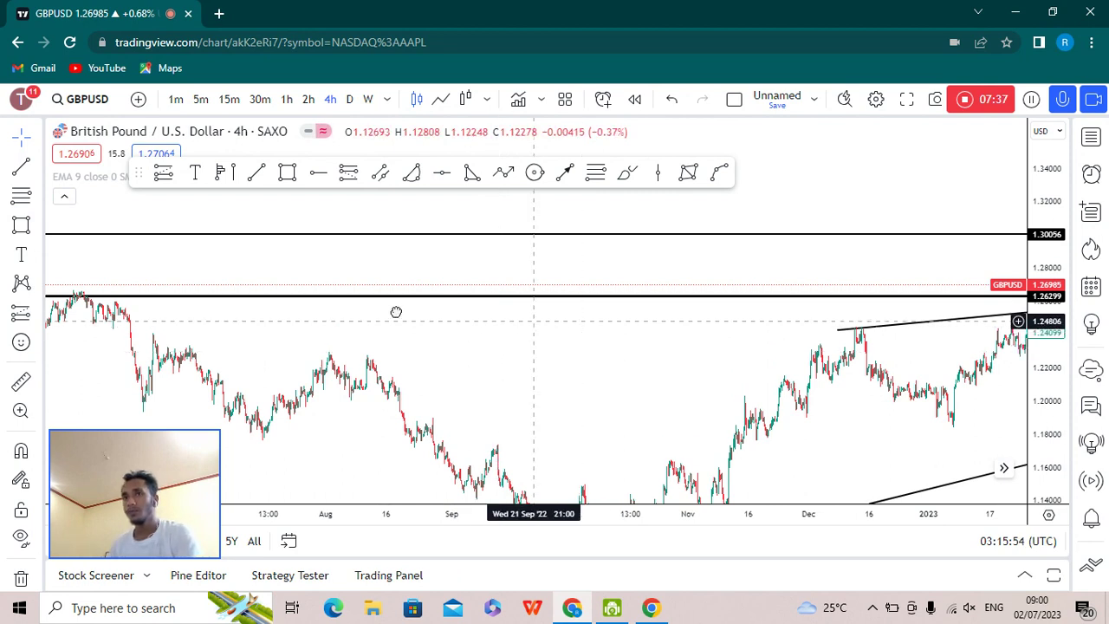
drag(408, 314, 164, 309)
drag(433, 305, 105, 306)
drag(784, 399, 681, 400)
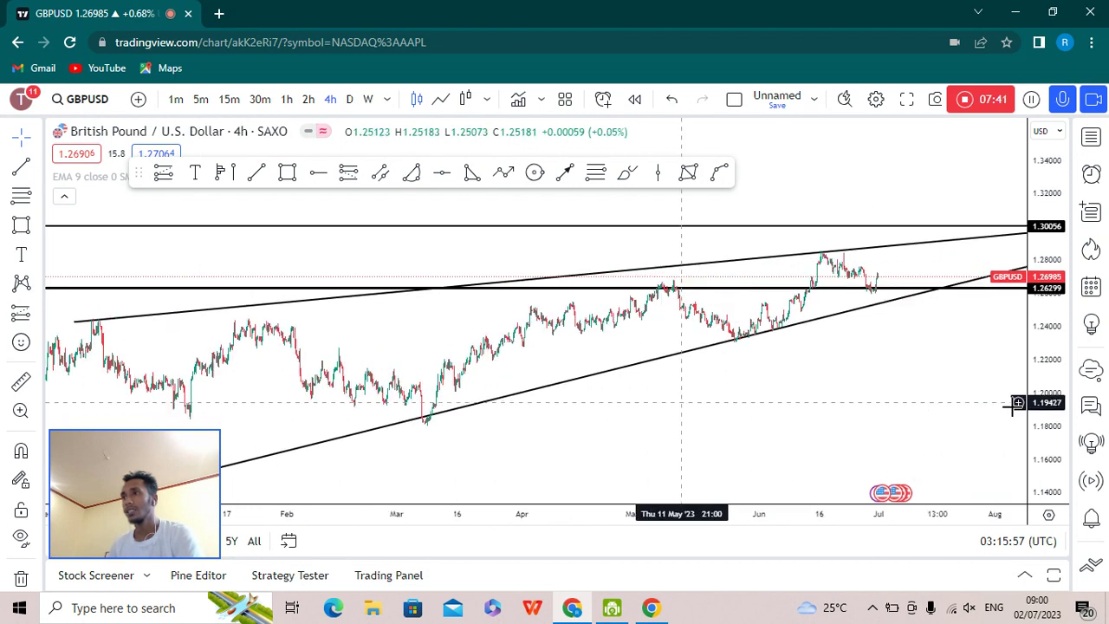
scroll(1002, 372, up, 5)
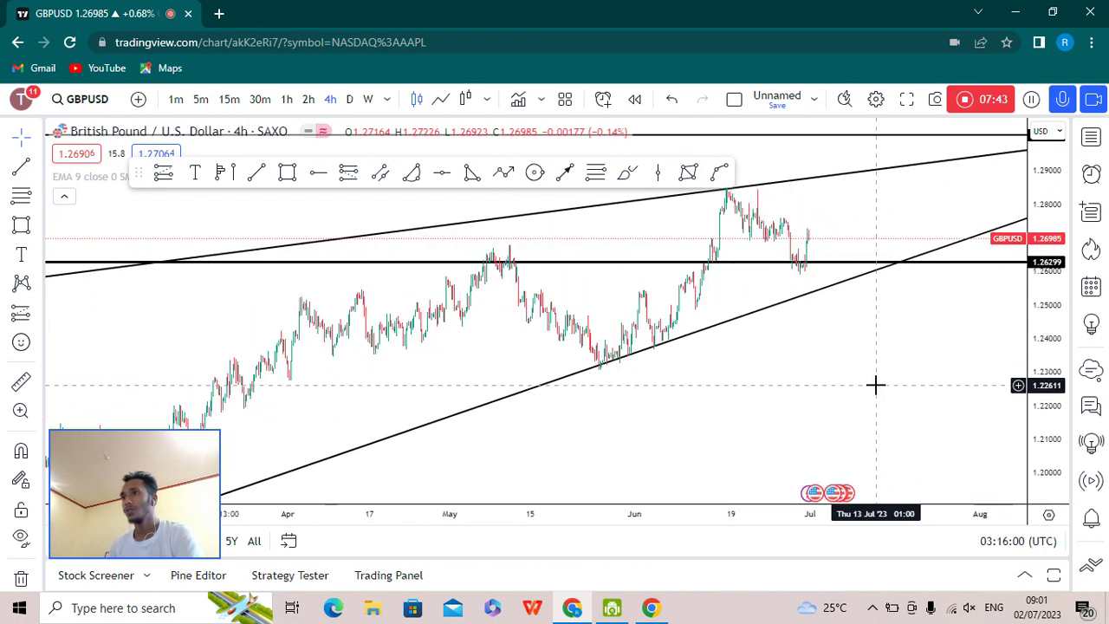
Circle the late June price lows around the 1.263 line with a freehand brush stroke
scroll(721, 245, right, 5)
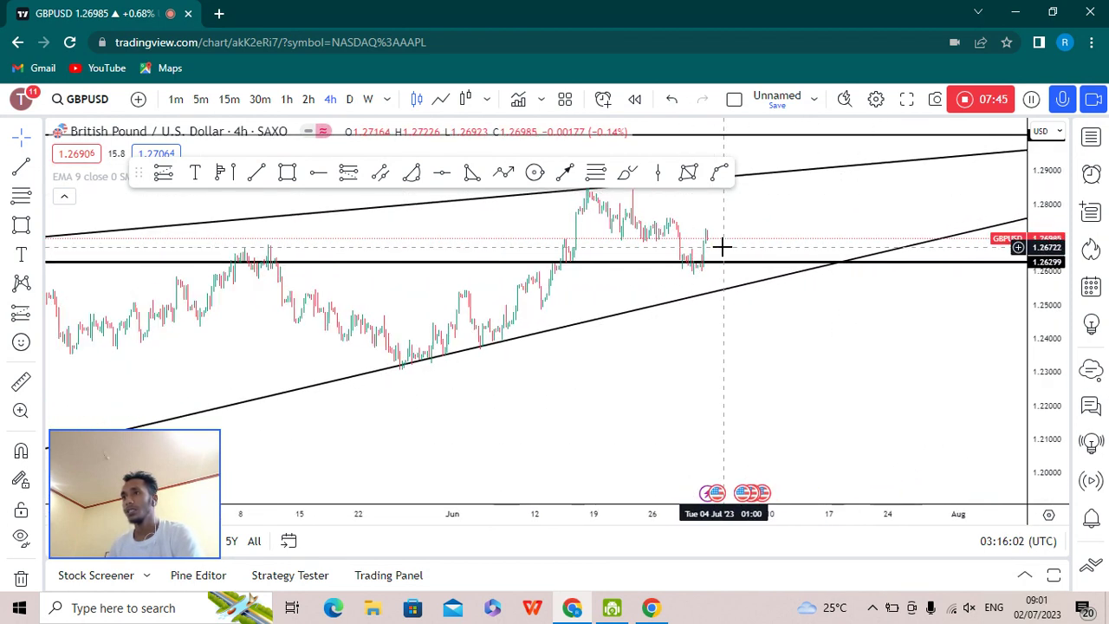
scroll(734, 235, left, 2)
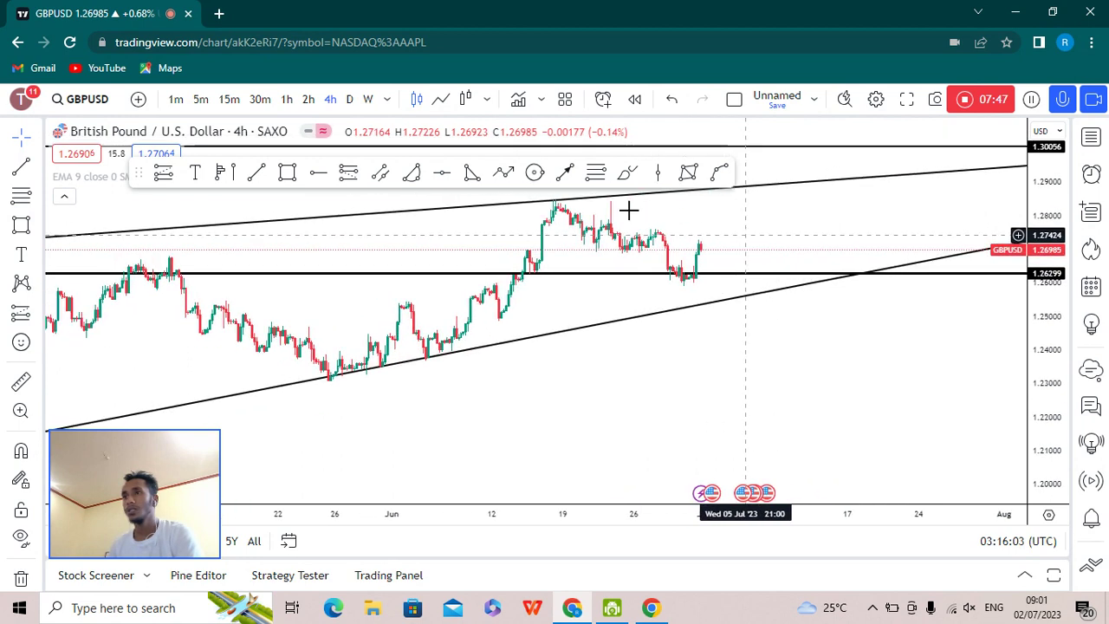
click(627, 173)
click(704, 258)
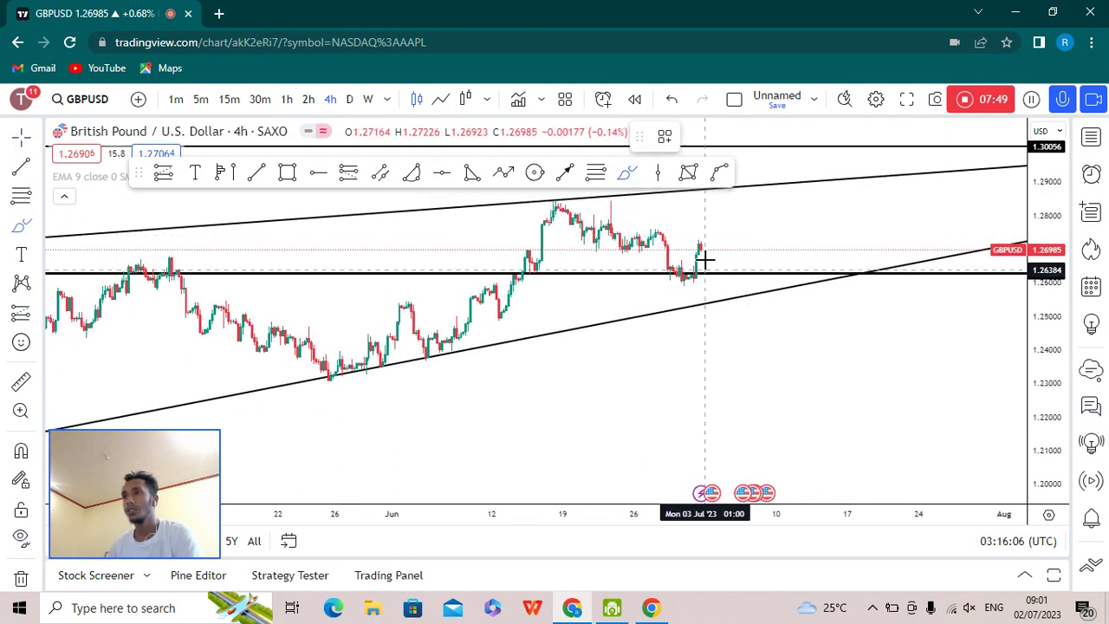
click(637, 284)
mouse_move(679, 292)
mouse_down()
mouse_move(713, 279)
mouse_move(700, 258)
mouse_up()
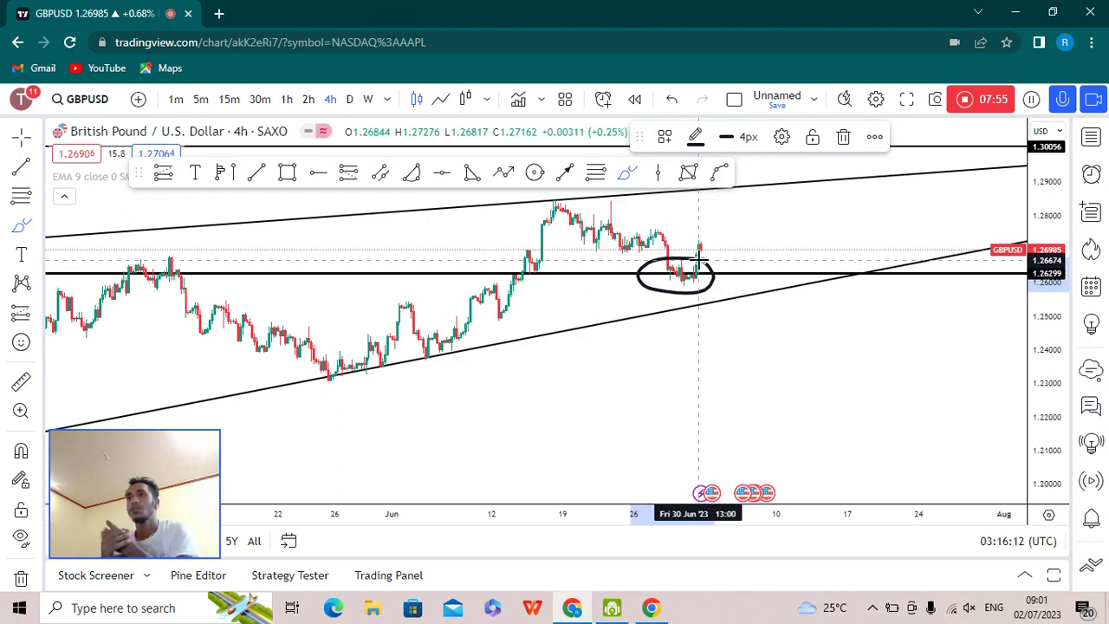
click(442, 172)
click(638, 380)
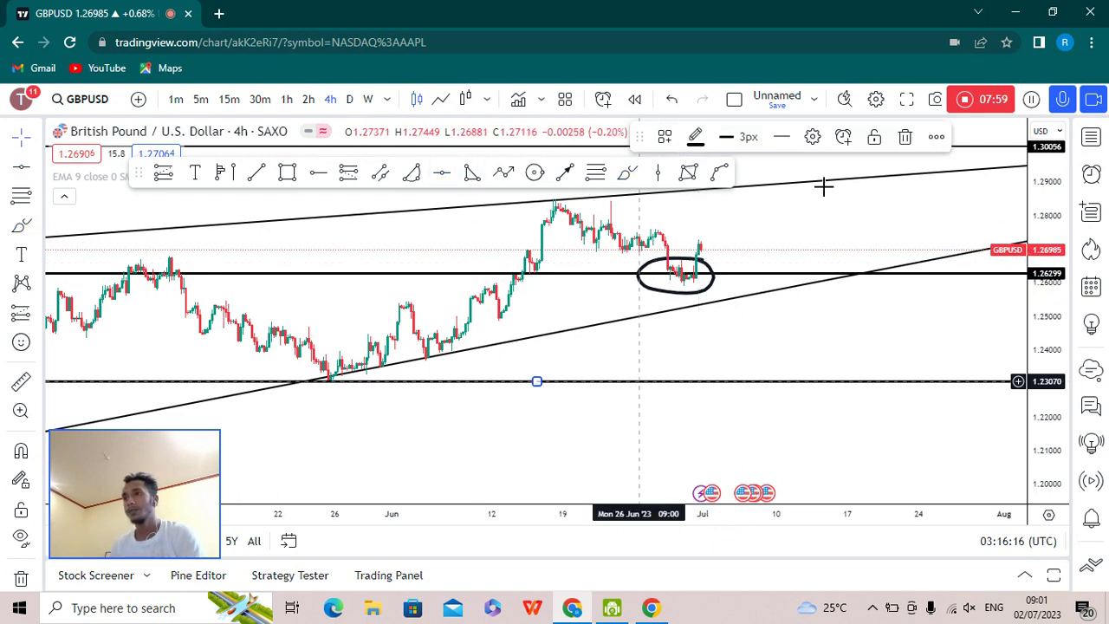
key(Delete)
Draw an upward path arrow from the 1.263 line at the end of June to the 1.3006 line in early July
drag(774, 266, 839, 367)
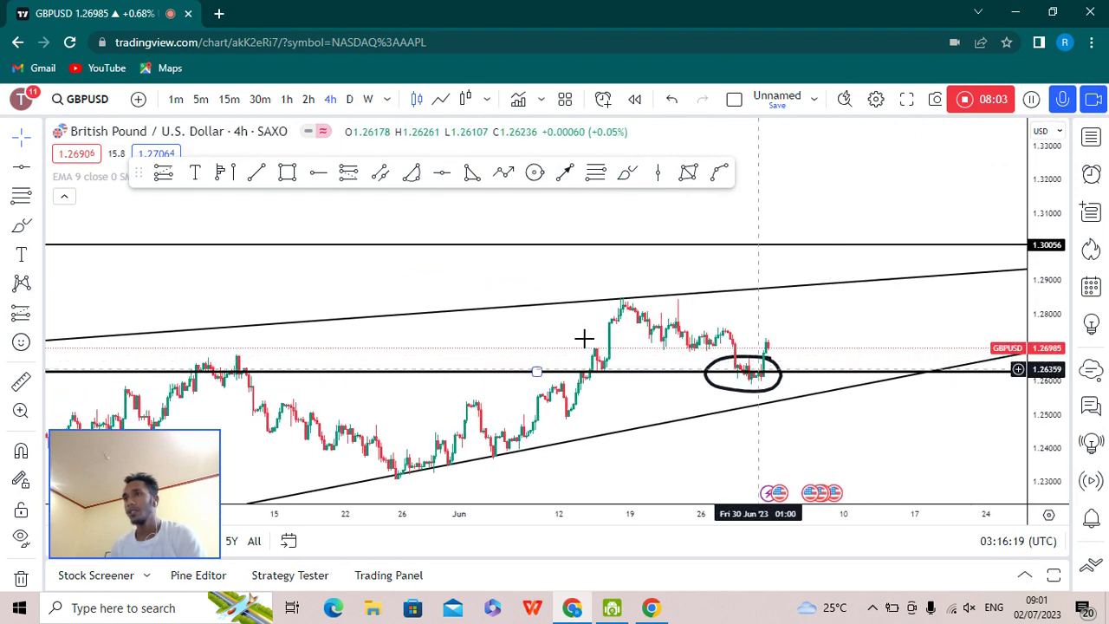
scroll(584, 338, up, 1)
click(503, 172)
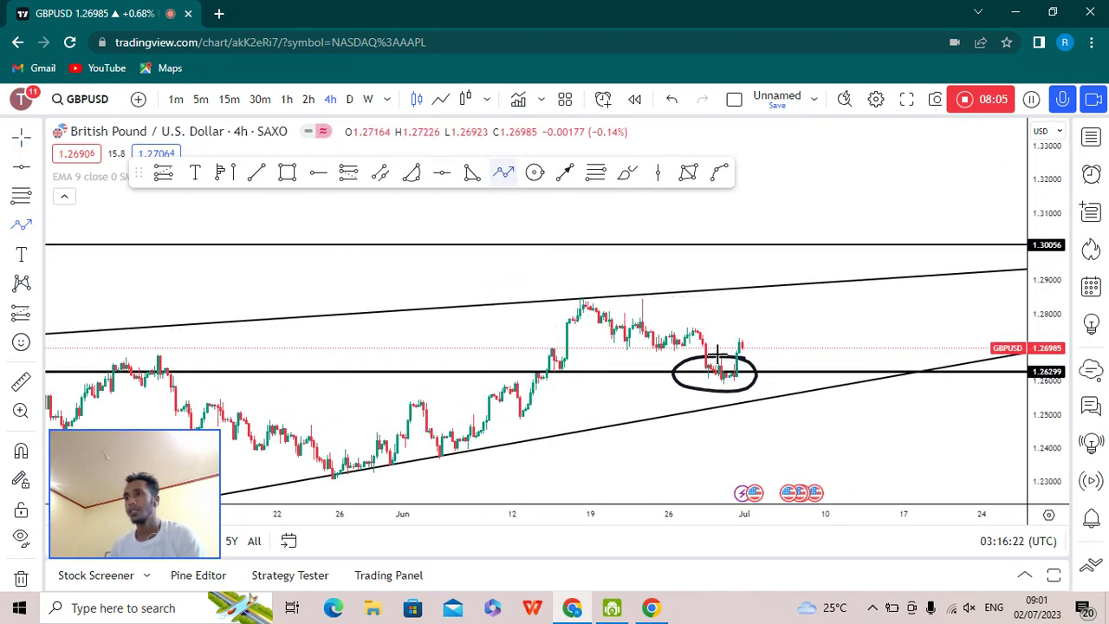
click(738, 370)
click(740, 345)
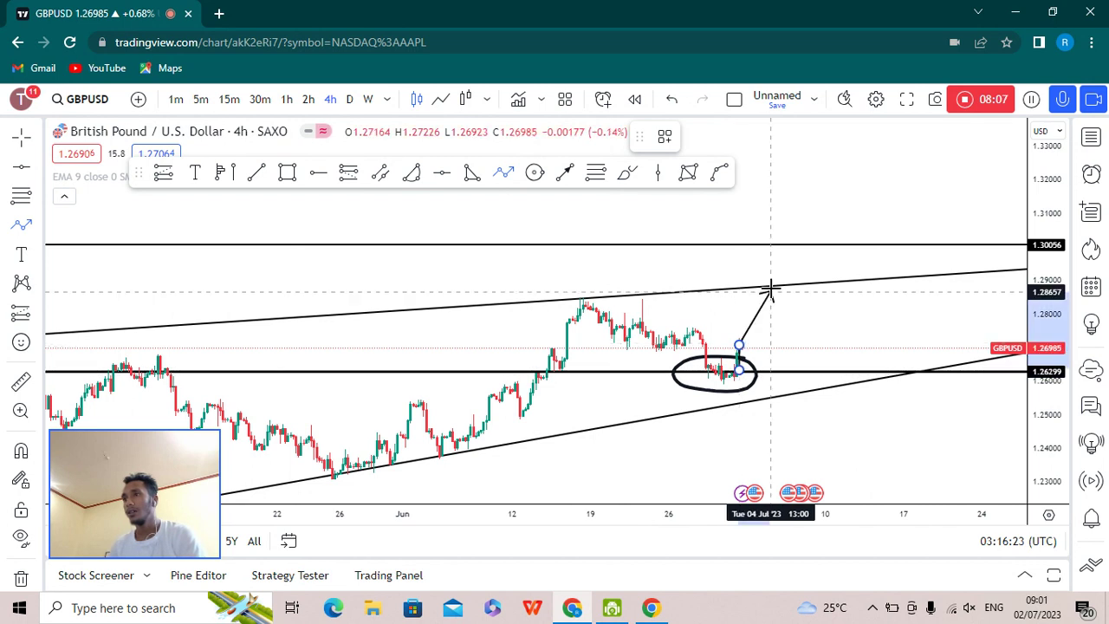
click(775, 247)
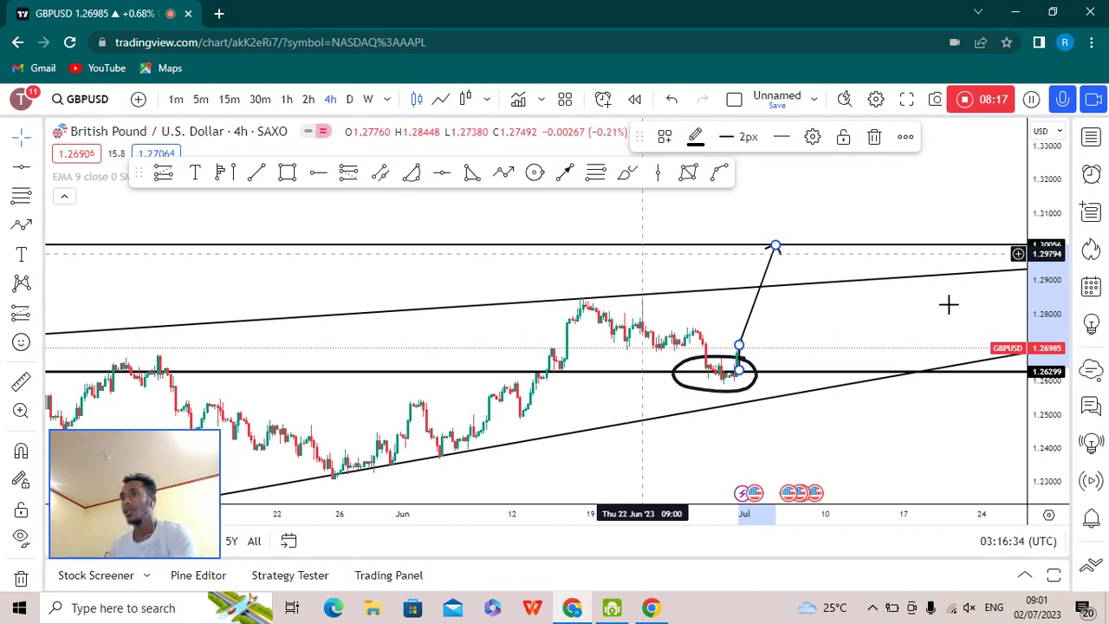
Draw a falling trend line from the 16 June high at about 1.284 to the 1.263 line around 12 July
drag(1065, 335, 1065, 295)
scroll(790, 386, up, 2)
drag(772, 346, 899, 260)
scroll(867, 258, up, 1)
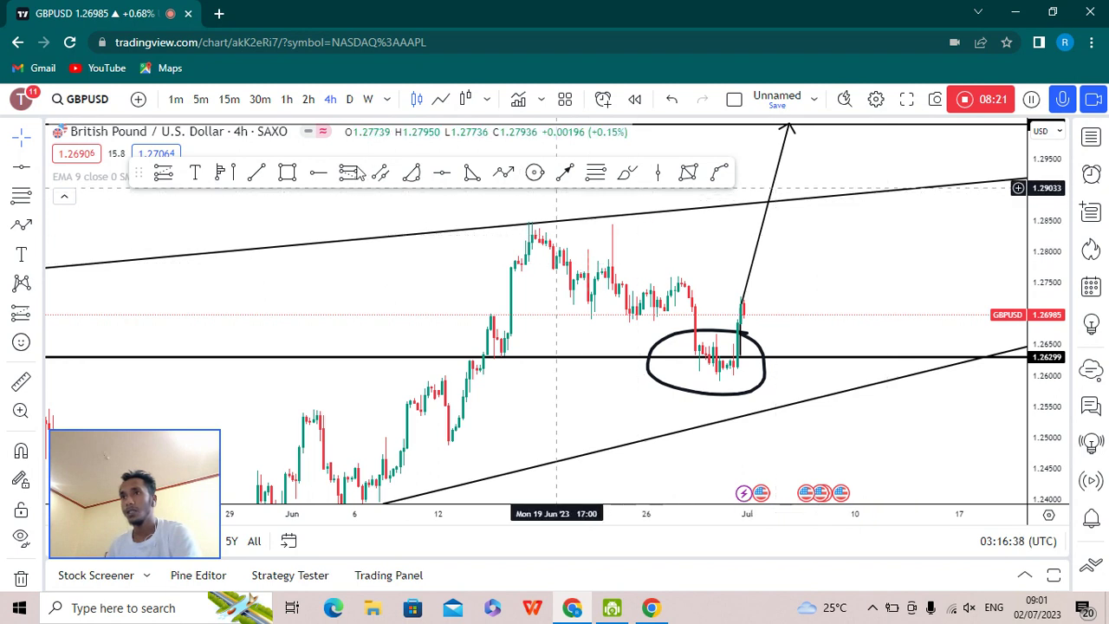
click(260, 178)
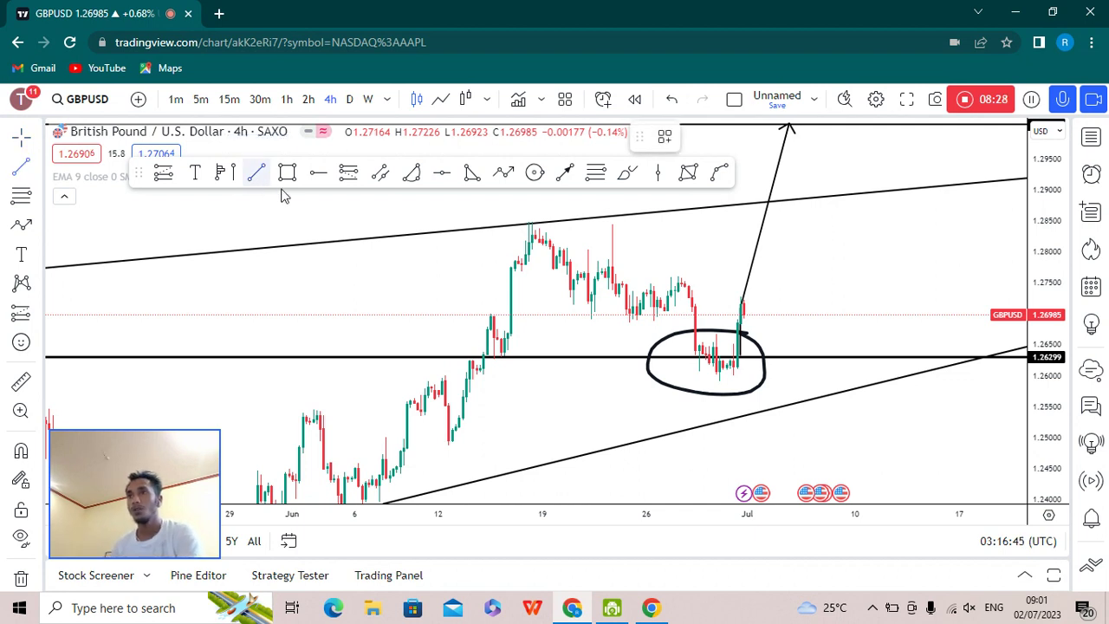
click(531, 227)
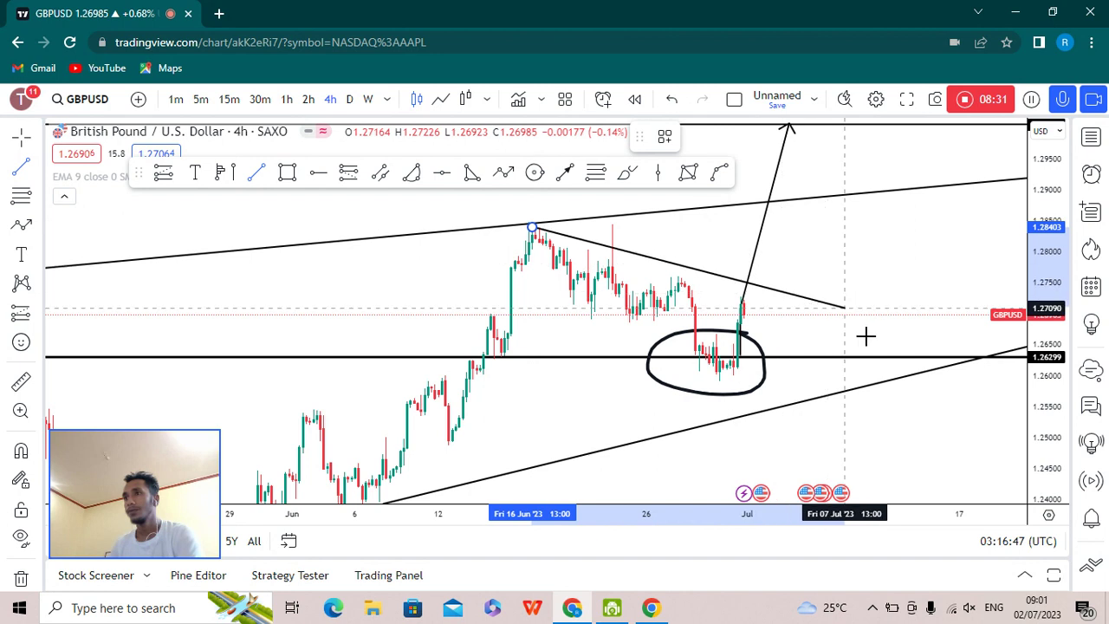
click(896, 350)
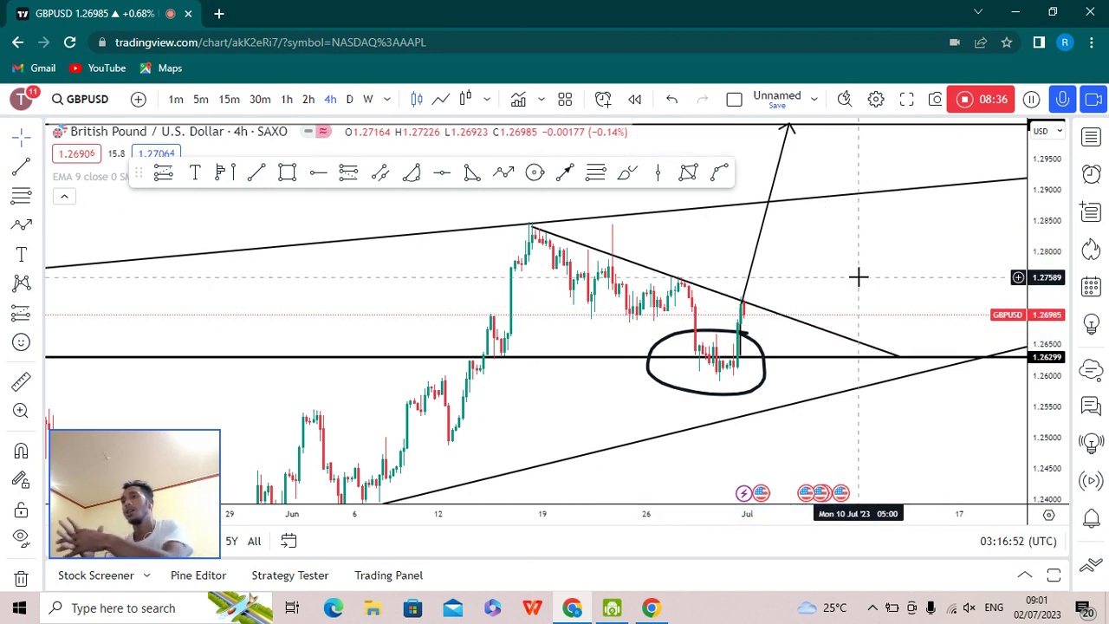
Delete the freehand circle around the late June lows
scroll(858, 277, down, 3)
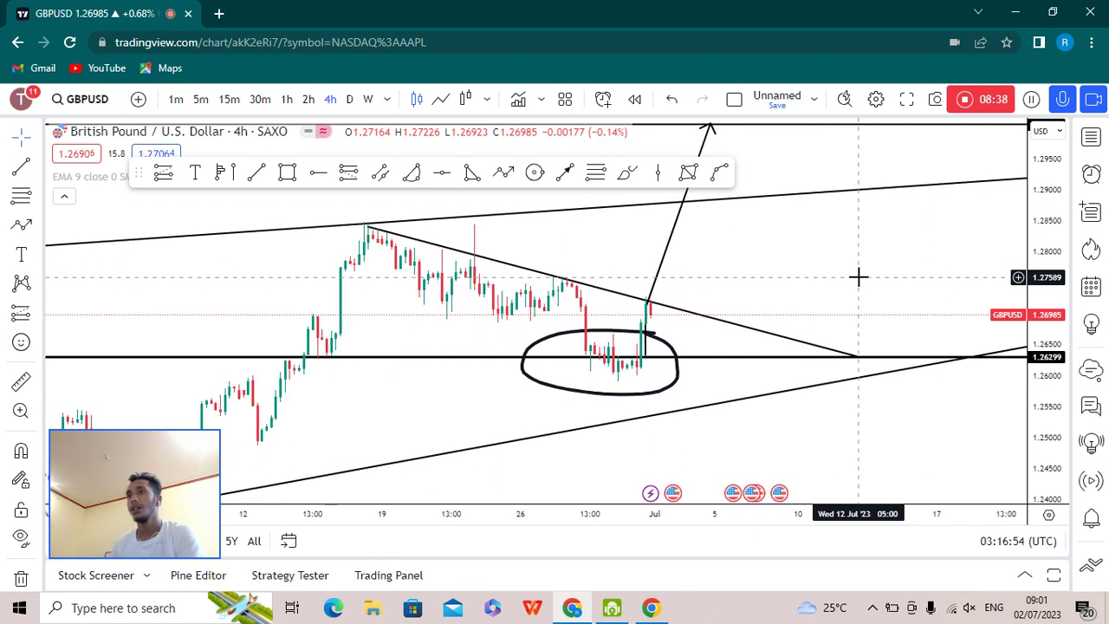
scroll(664, 230, up, 3)
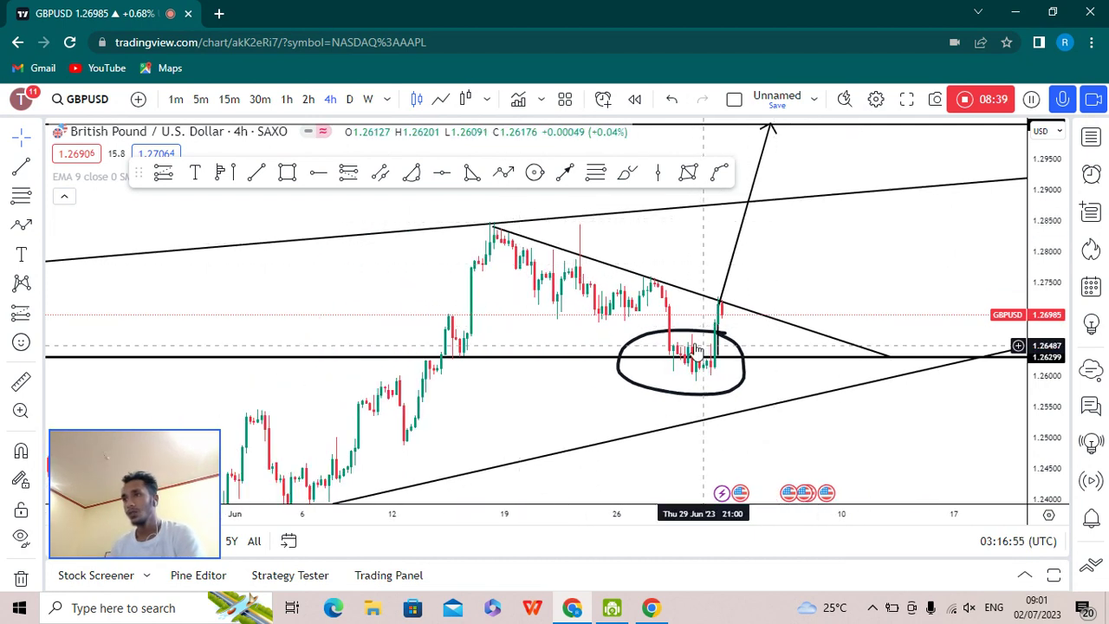
click(692, 331)
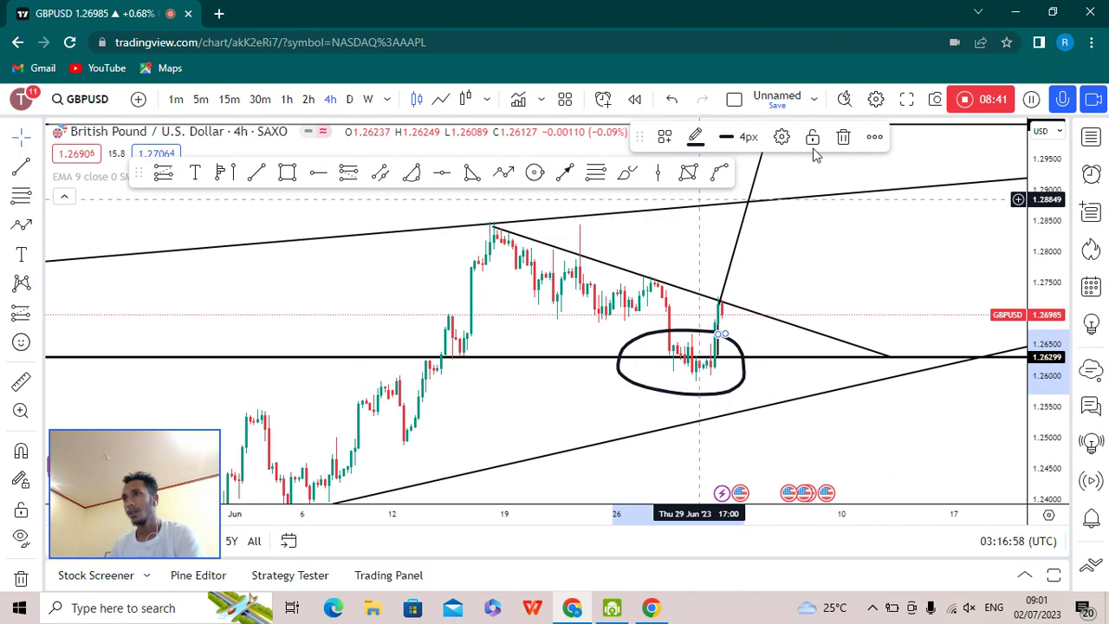
click(841, 136)
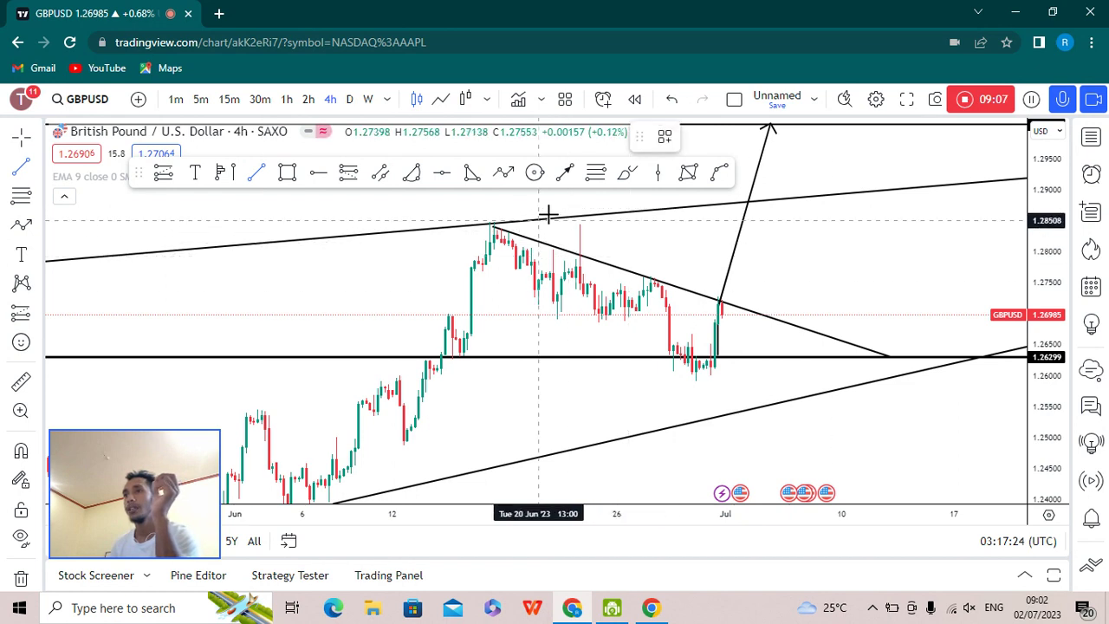
Draw a short horizontal line at about 1.285 from 21 June to early July, and a path arrow falling from it to about 1.255
click(586, 224)
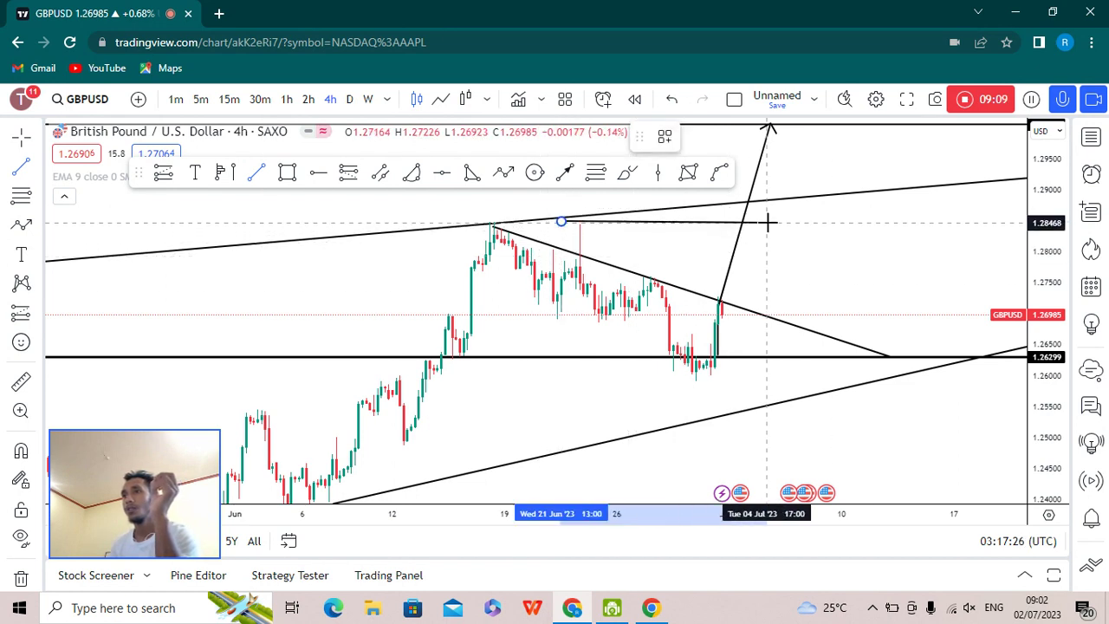
click(773, 222)
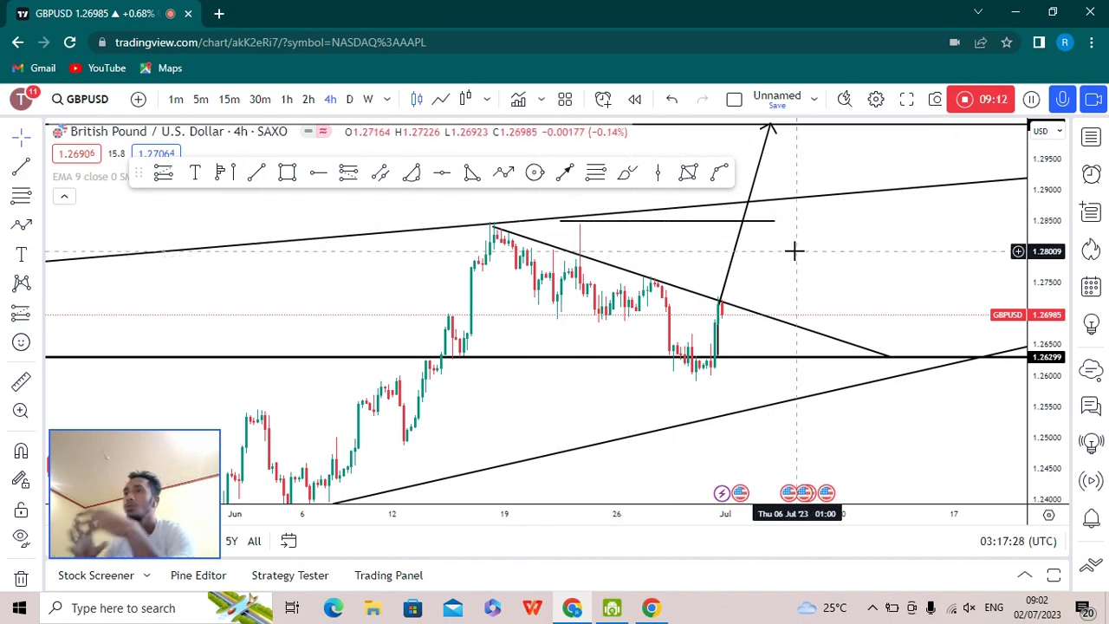
drag(792, 239, 764, 275)
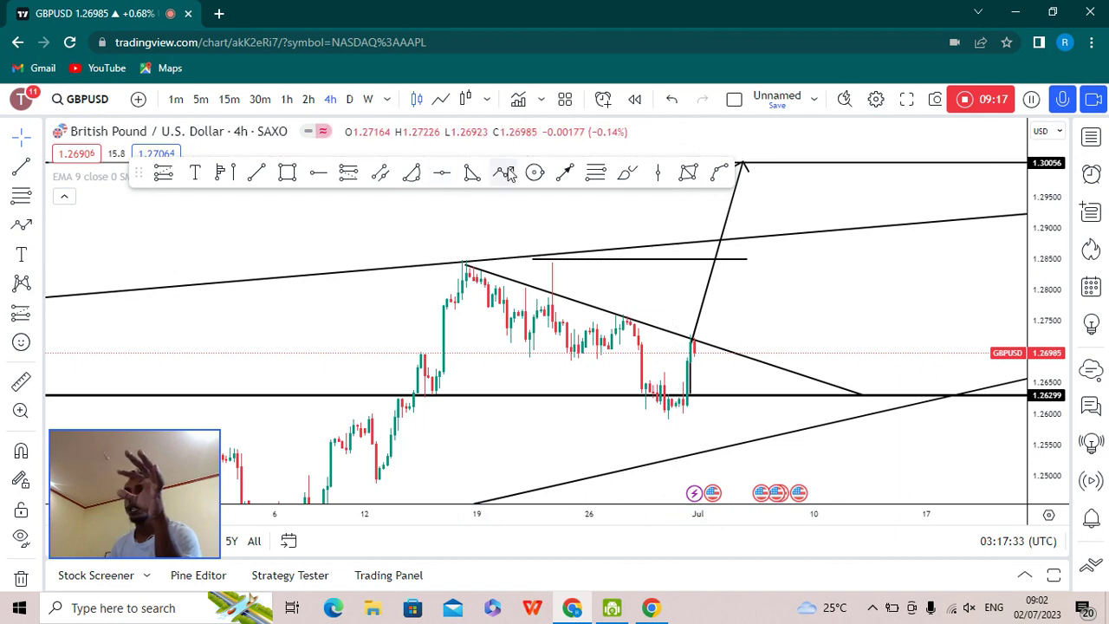
key(alt+t)
click(735, 260)
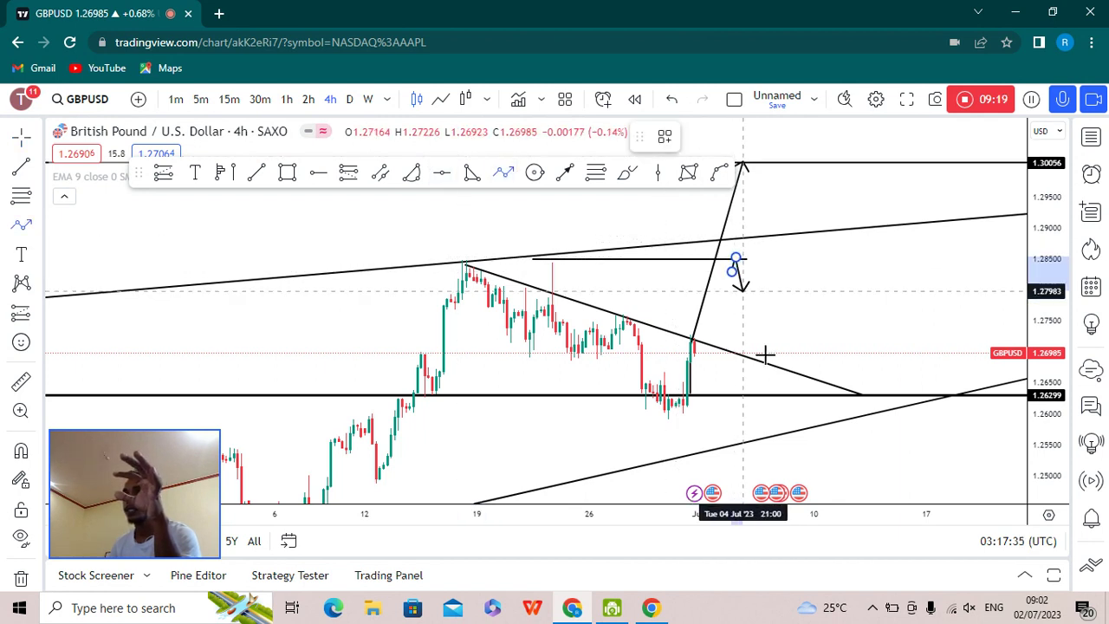
click(803, 444)
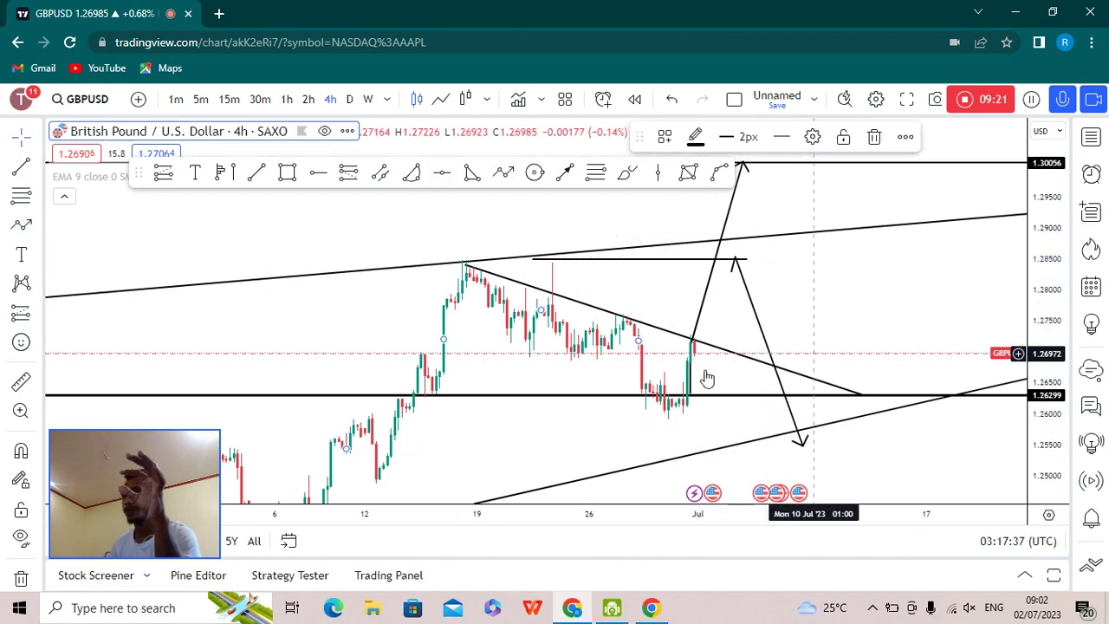
Draw a rectangle zone over the 27 June high, between about 1.274 and 1.276, extending to 5 July
drag(589, 403, 491, 425)
drag(491, 385, 516, 320)
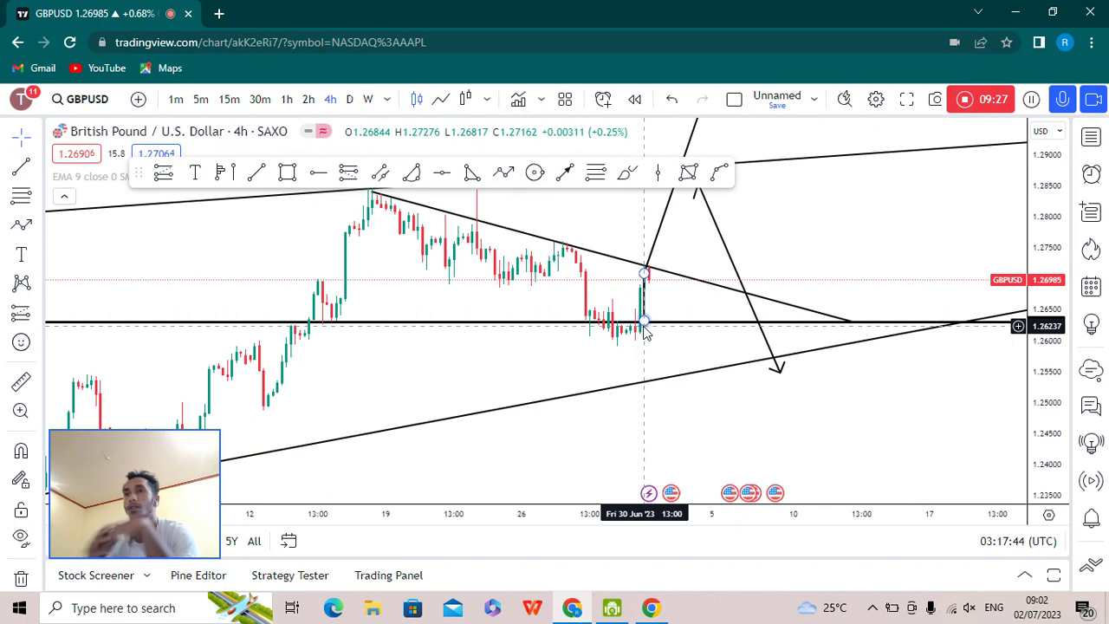
click(563, 240)
click(717, 253)
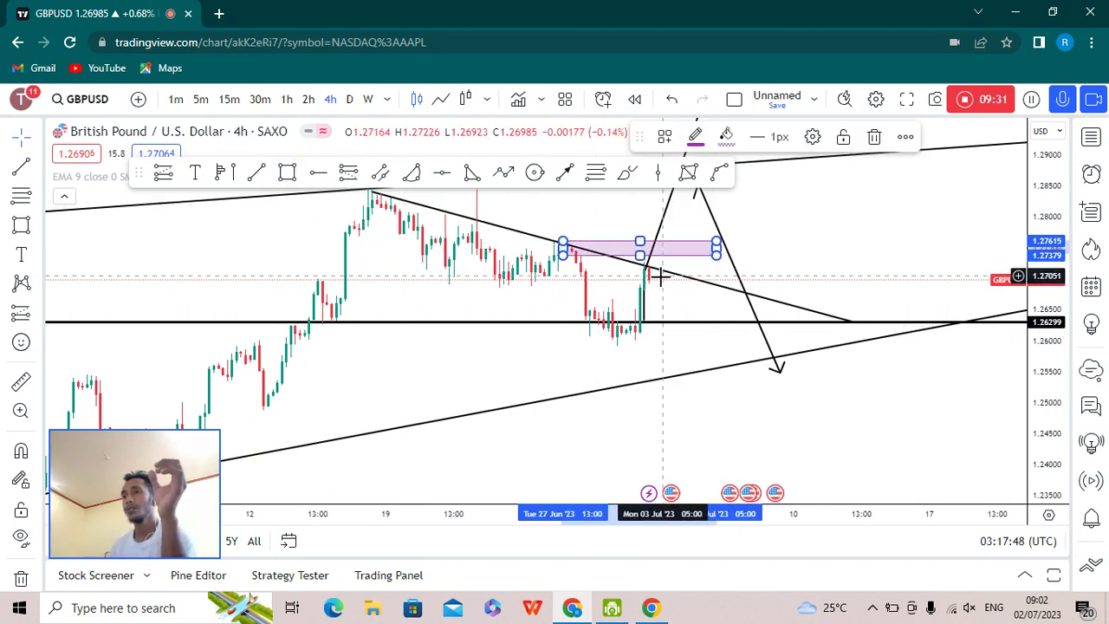
scroll(661, 302, up, 1)
click(824, 234)
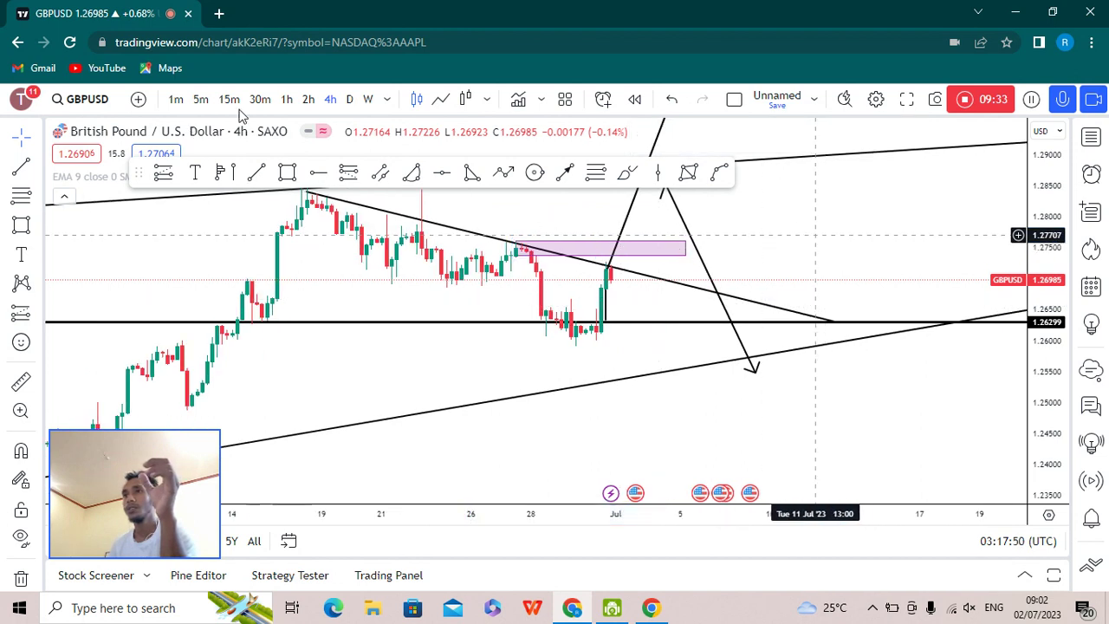
Draw a path arrow from the latest price up into the rectangle zone and down to about 1.250 on 4 July
click(504, 171)
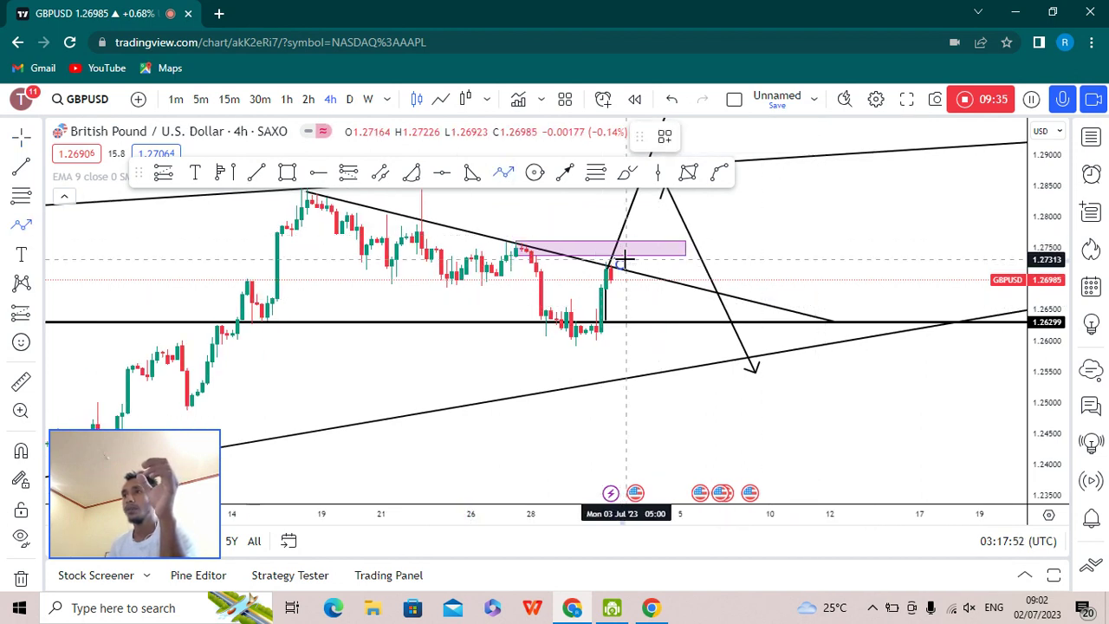
click(631, 252)
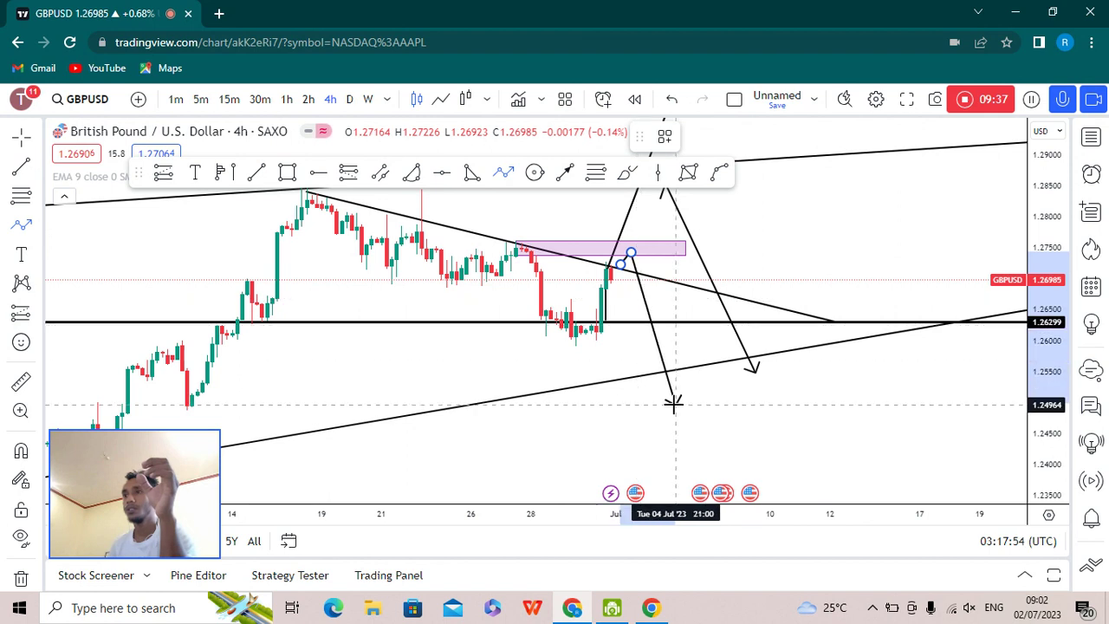
key(Escape)
Examine the April to July 2023 price action with the three projected path arrows inside the rising wedge
scroll(528, 381, down, 5)
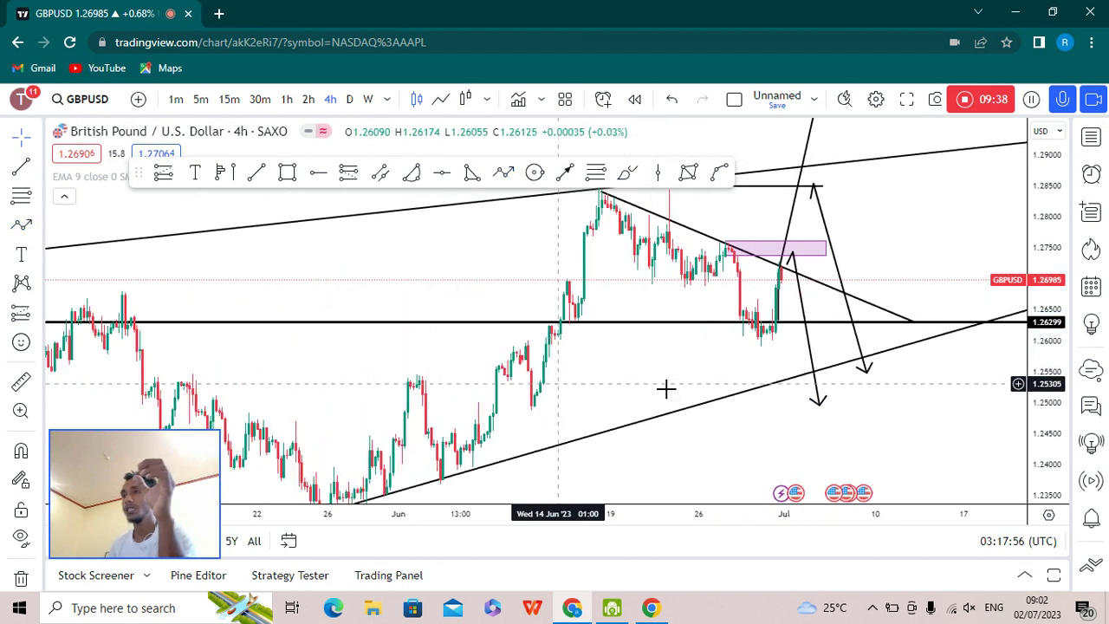
scroll(695, 361, down, 4)
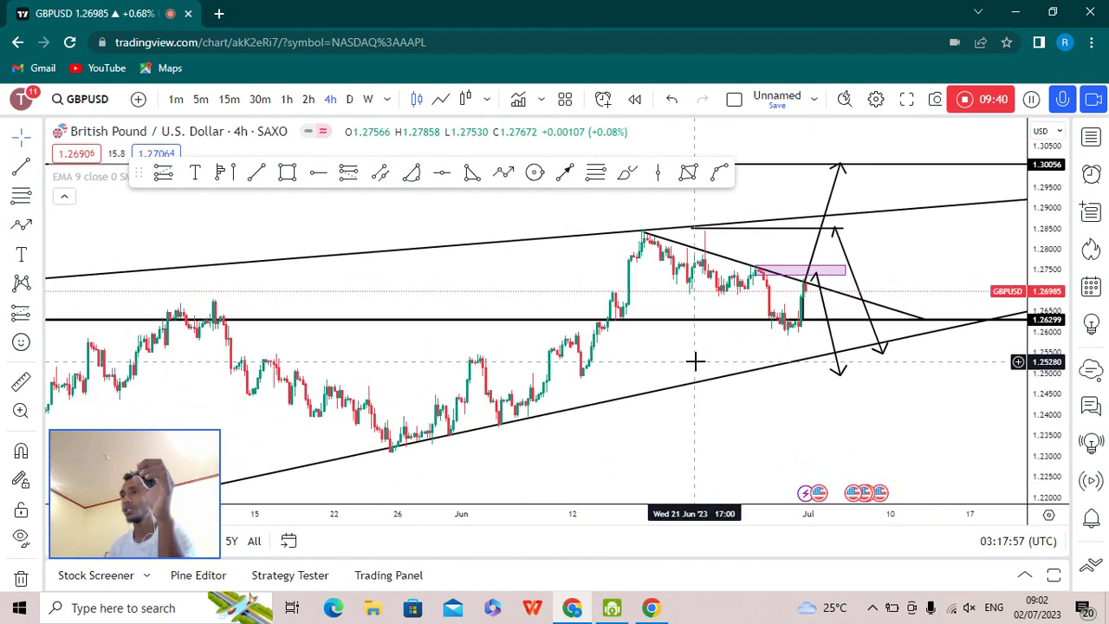
drag(607, 358, 523, 358)
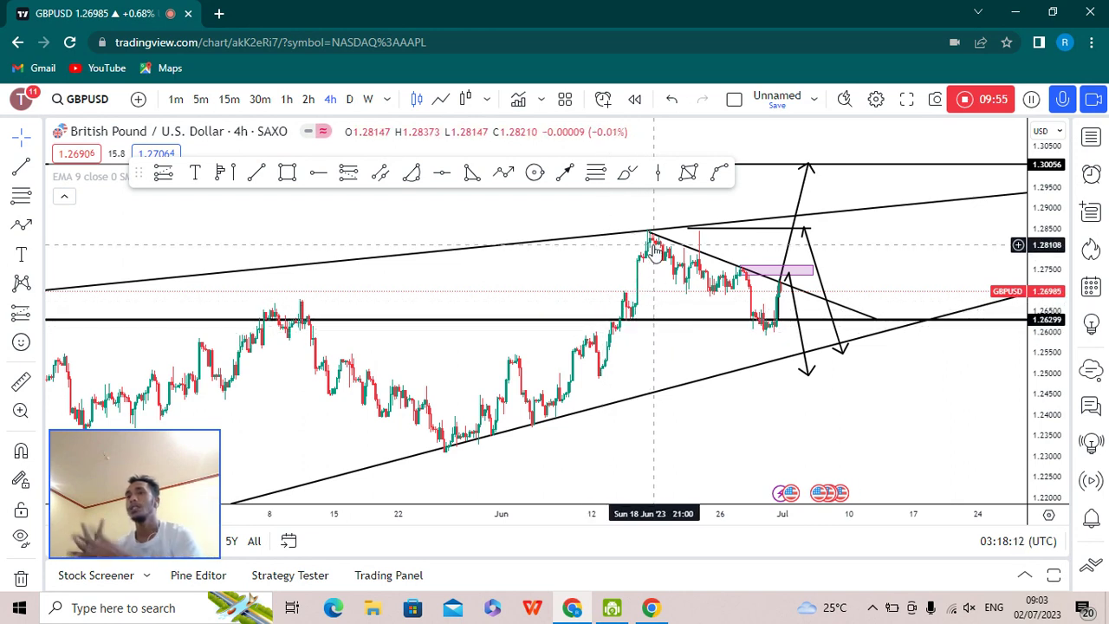
scroll(453, 381, down, 4)
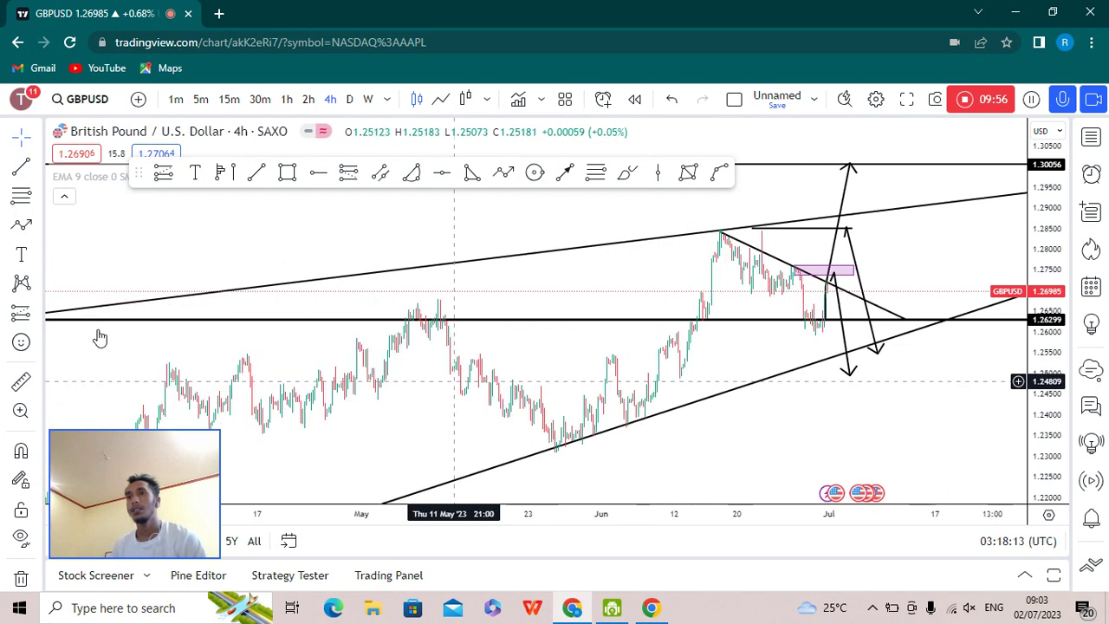
scroll(602, 345, up, 3)
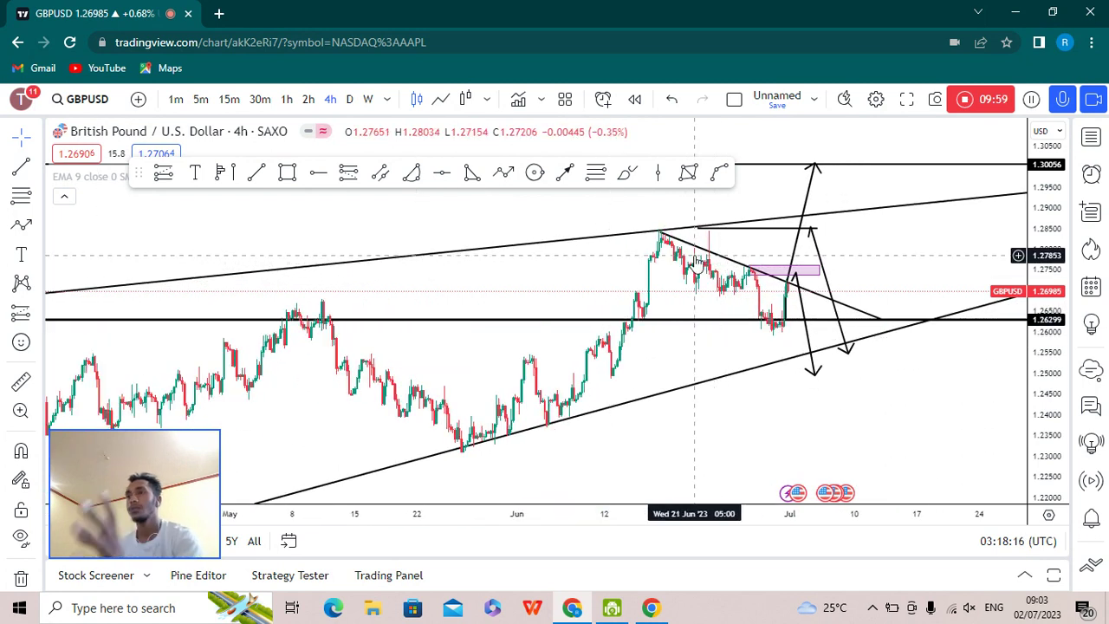
scroll(539, 260, up, 1)
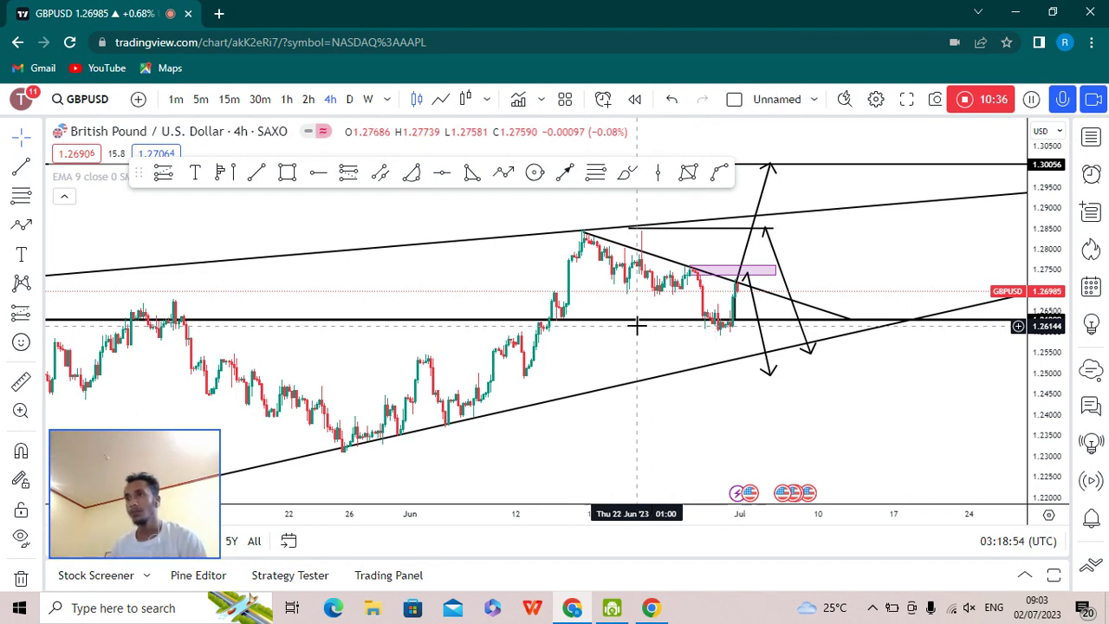
scroll(659, 343, up, 1)
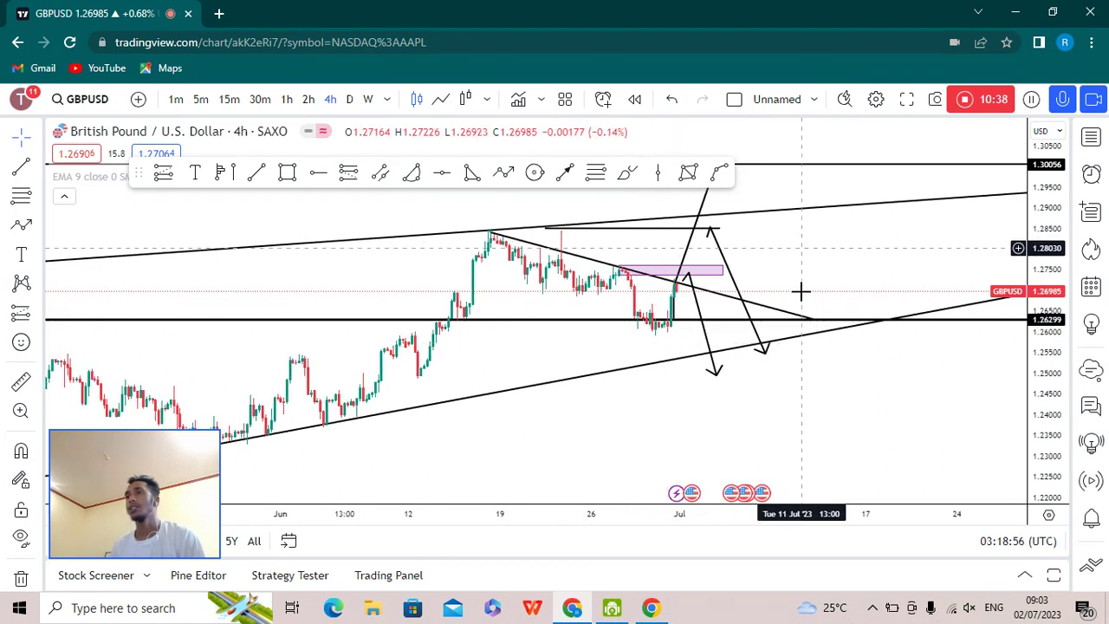
drag(800, 283, 834, 320)
scroll(839, 320, down, 3)
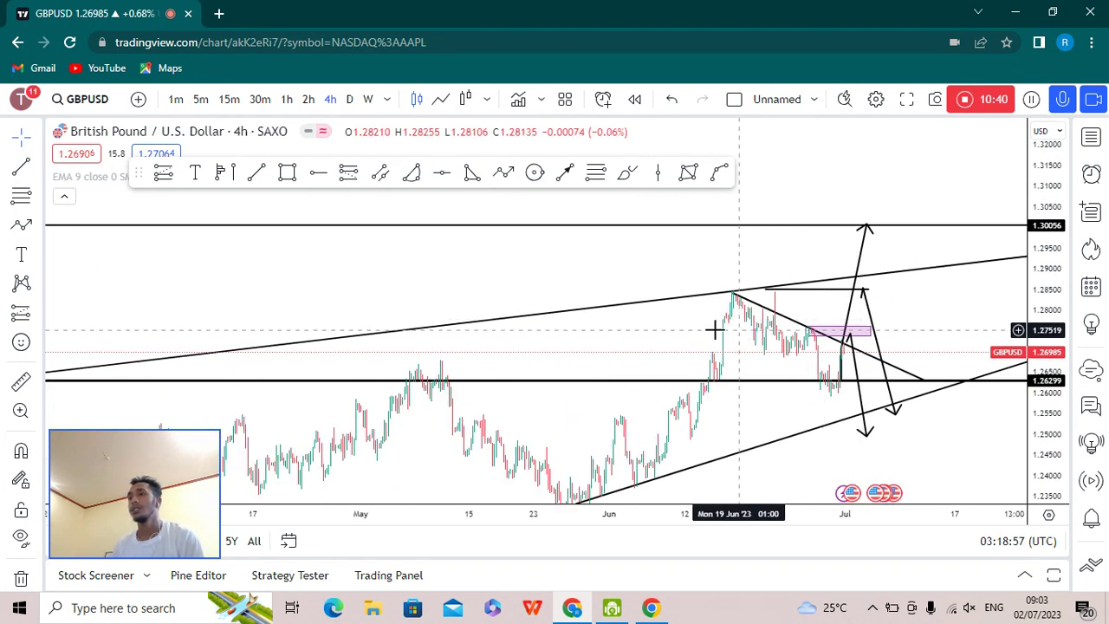
Move the tip of the path arrow falling from the rectangle zone to the wedge's lower trend line, at about 1.255 on 4 July
scroll(684, 321, up, 3)
drag(859, 263, 852, 228)
scroll(840, 363, down, 2)
drag(839, 362, 711, 474)
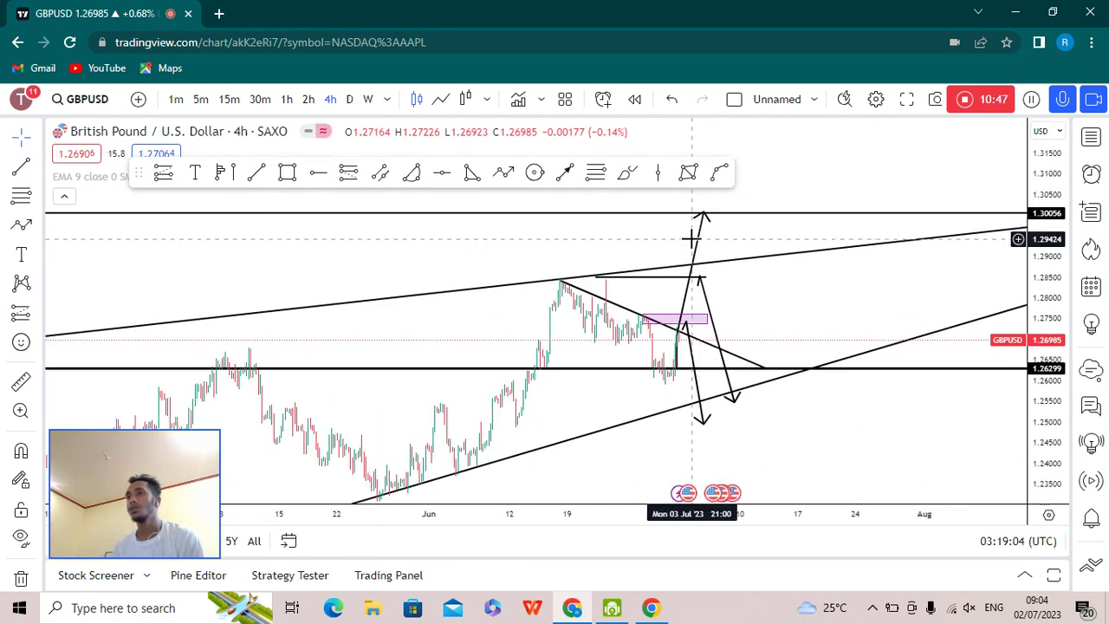
scroll(690, 240, up, 1)
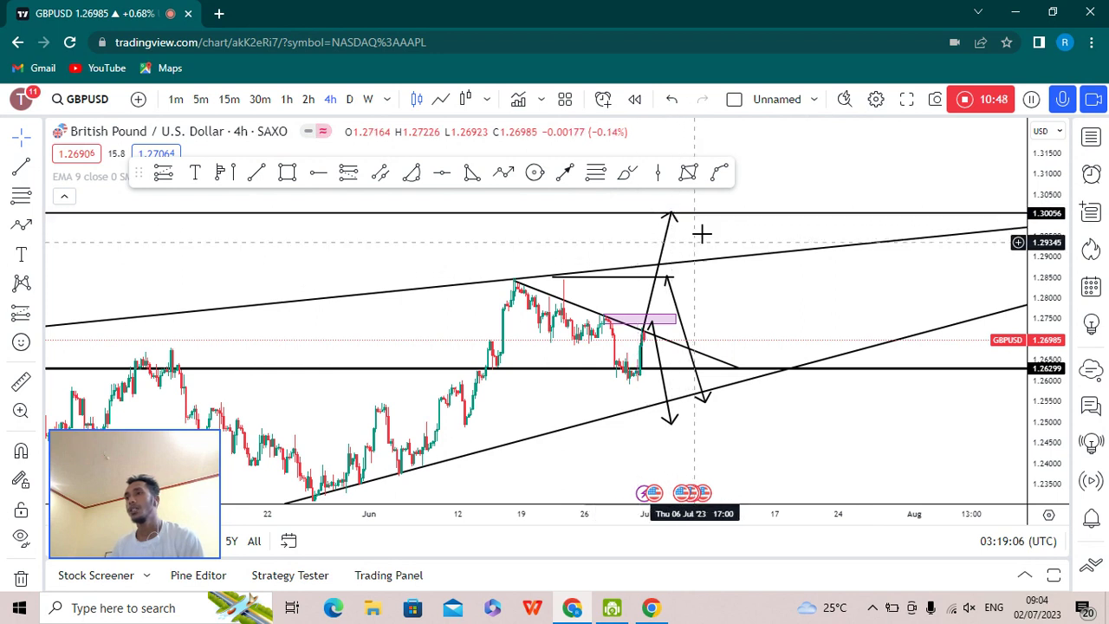
drag(803, 325, 642, 315)
drag(734, 250, 822, 200)
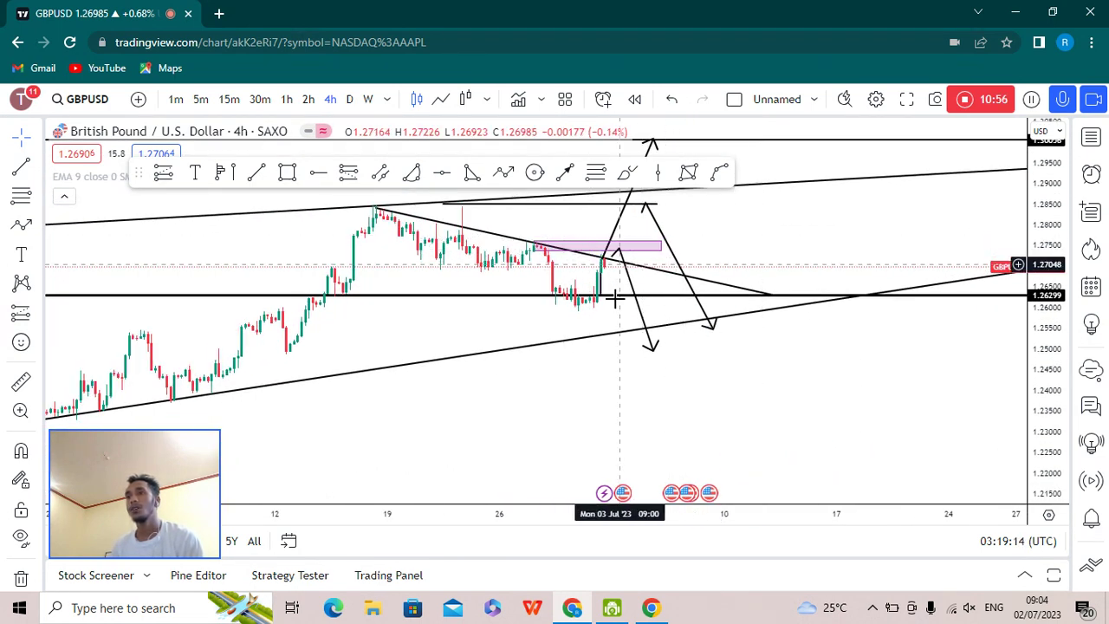
scroll(634, 422, down, 3)
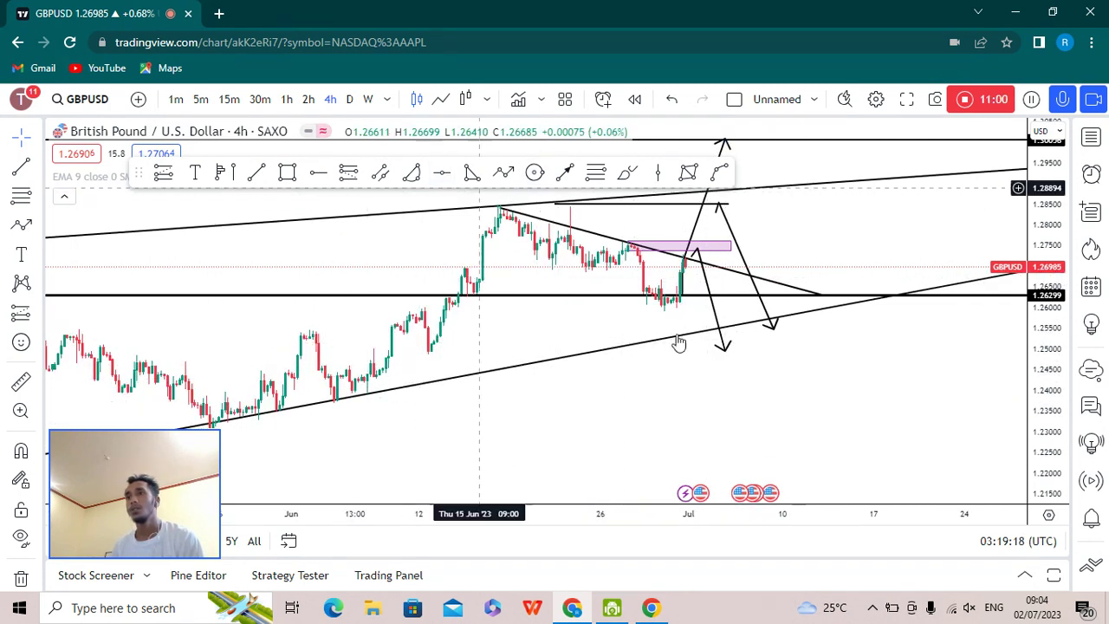
drag(723, 348, 721, 329)
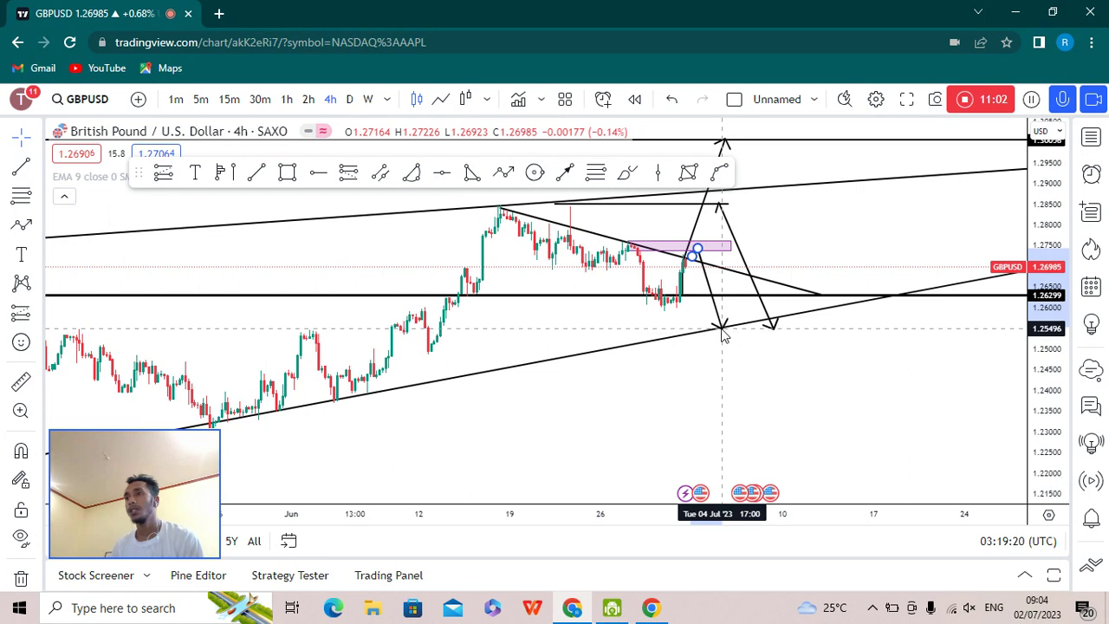
Draw a horizontal line across the chart at about 1.220, level with the price highs before March 2023
scroll(762, 359, down, 2)
drag(740, 384, 659, 297)
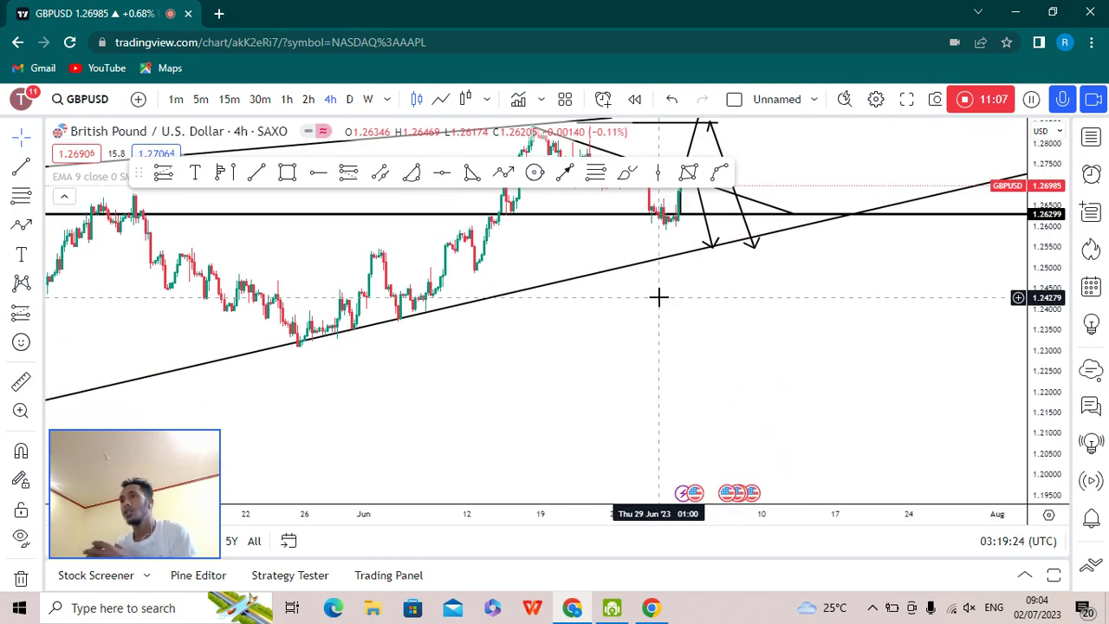
scroll(677, 362, down, 2)
scroll(677, 362, down, 2)
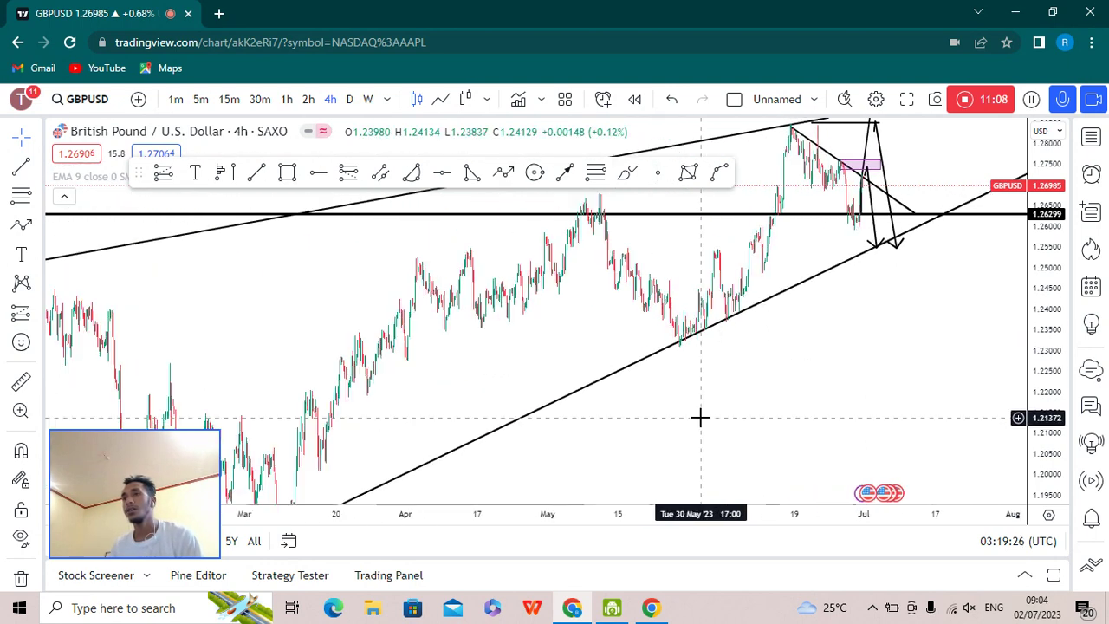
drag(1050, 324, 1043, 364)
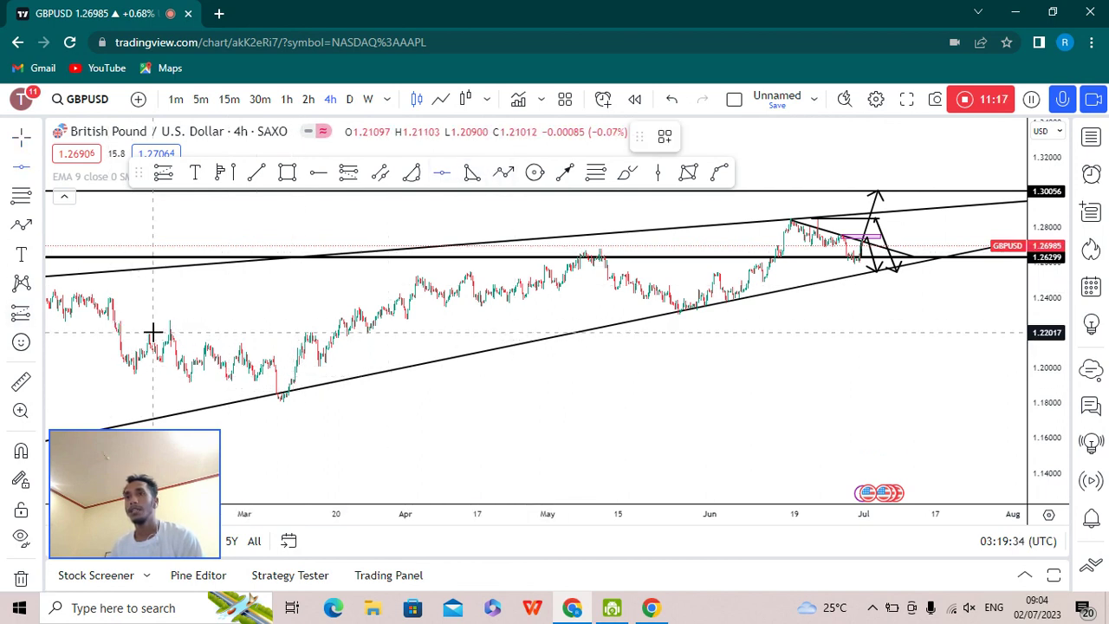
click(152, 332)
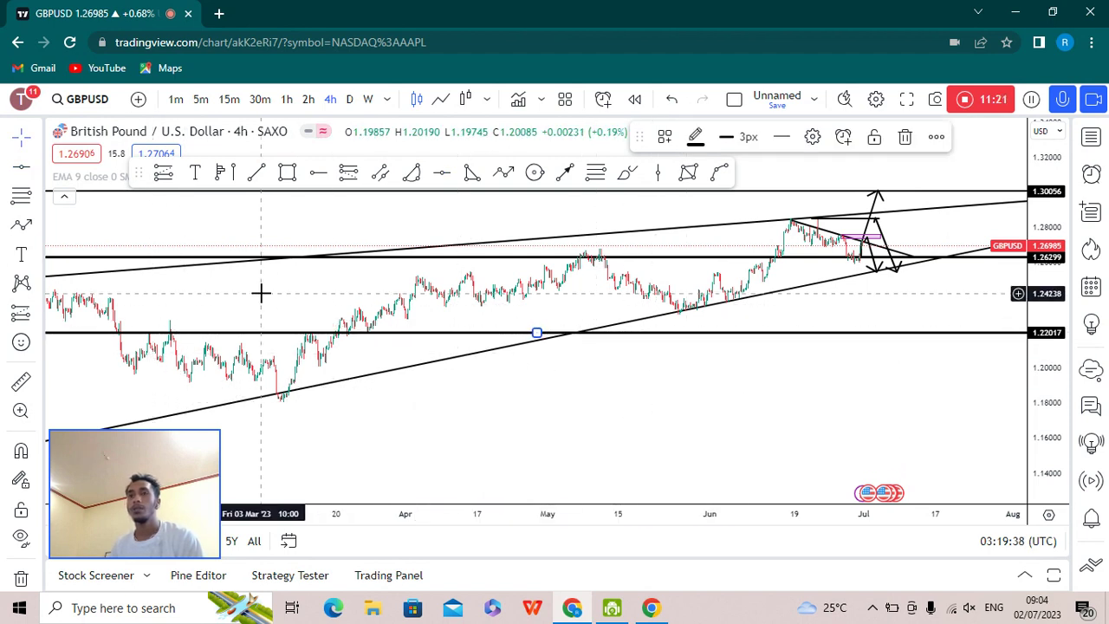
Examine the projected path arrows and the wedge against the horizontal levels at 1.30056, 1.26299 and 1.22017
scroll(790, 430, up, 2)
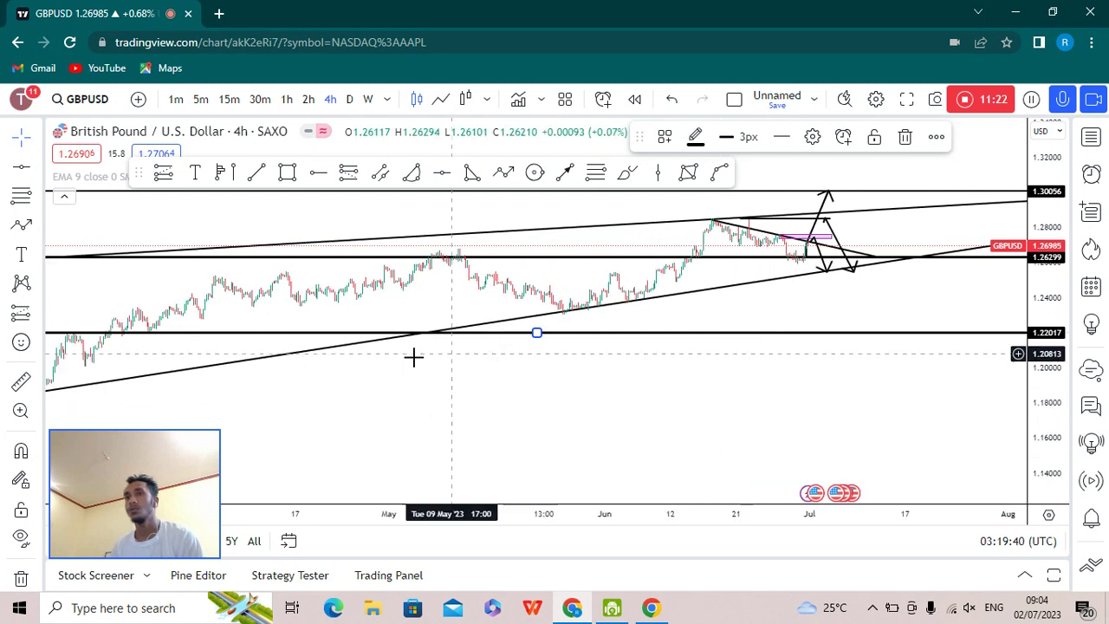
drag(718, 422, 620, 488)
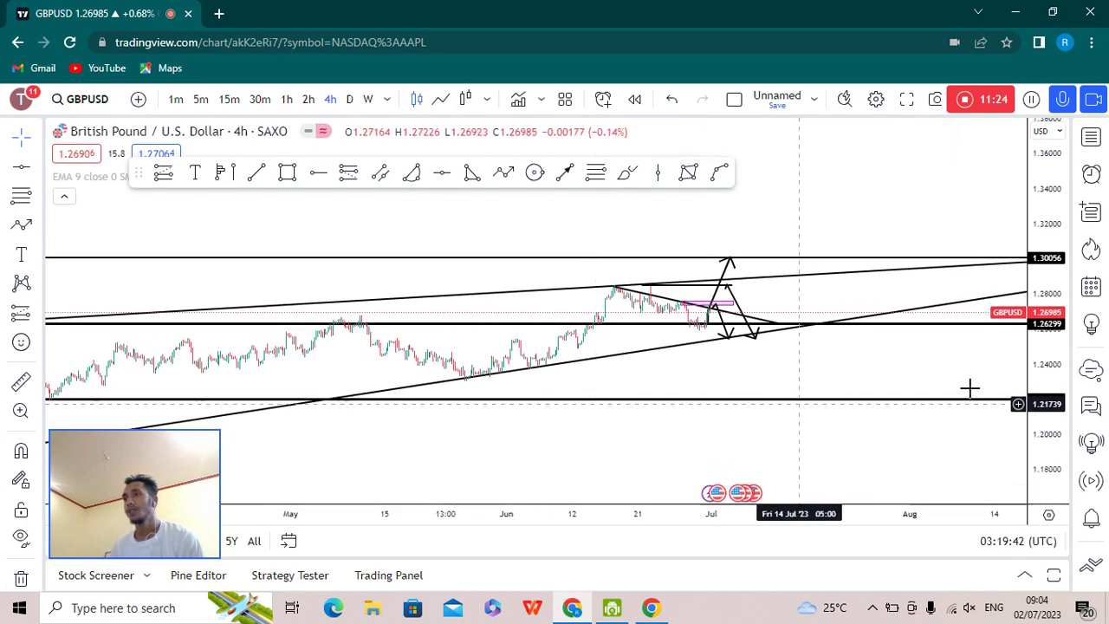
double_click(1046, 397)
scroll(727, 329, up, 2)
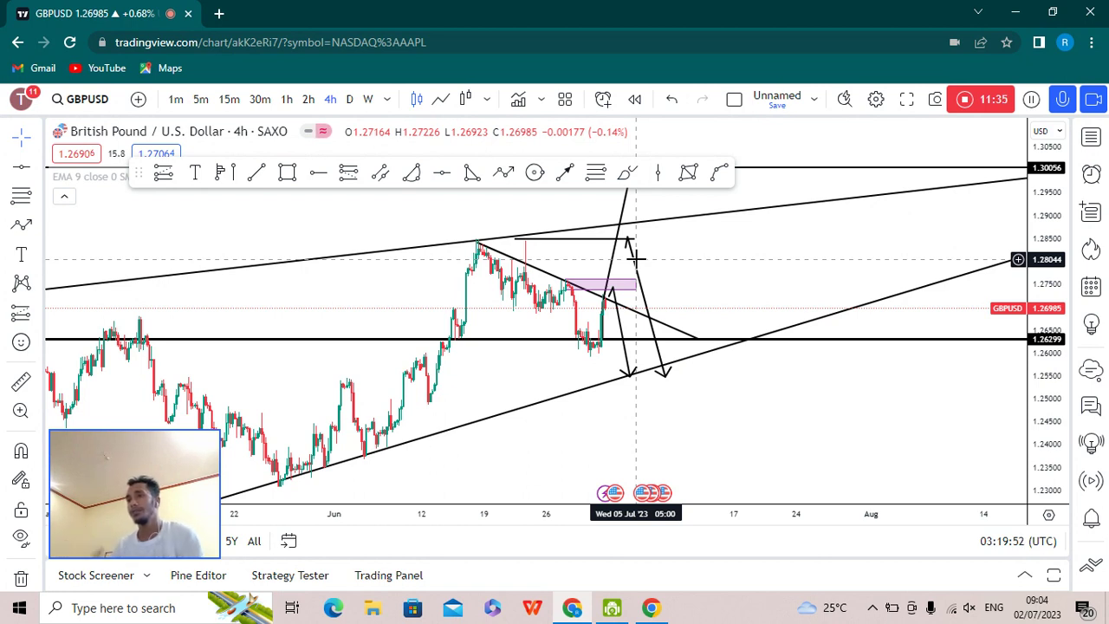
drag(1040, 267, 892, 367)
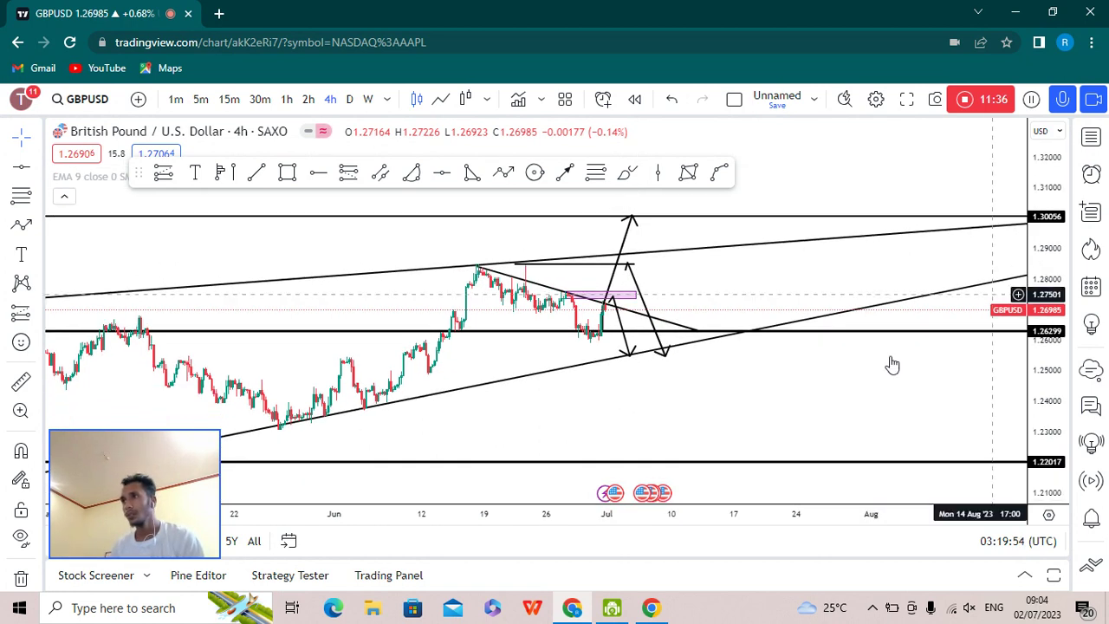
scroll(867, 373, down, 1)
scroll(772, 381, down, 2)
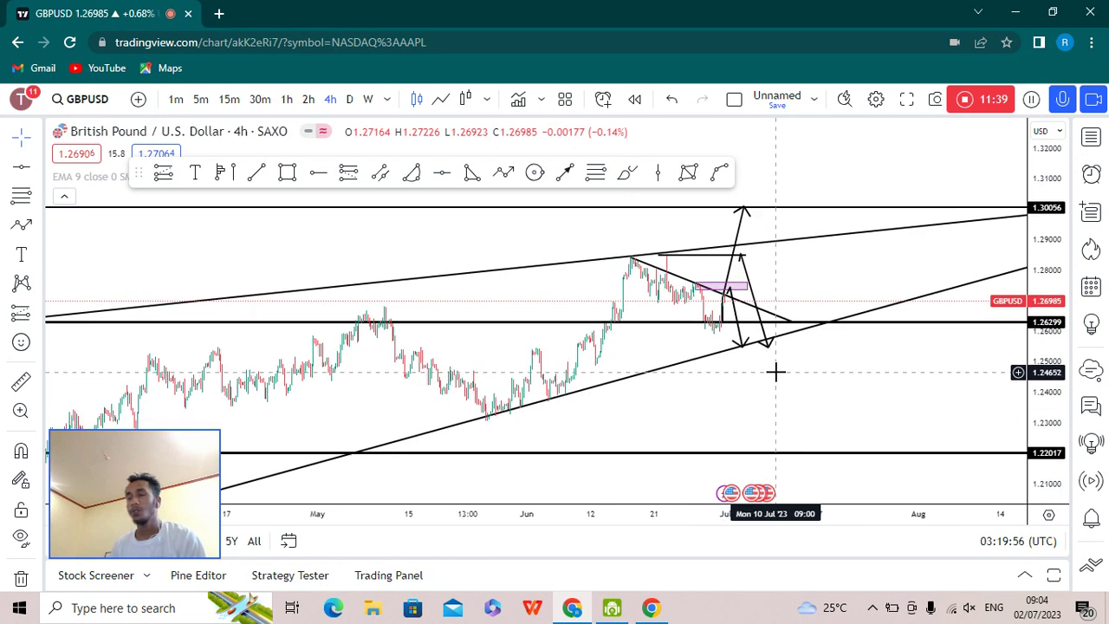